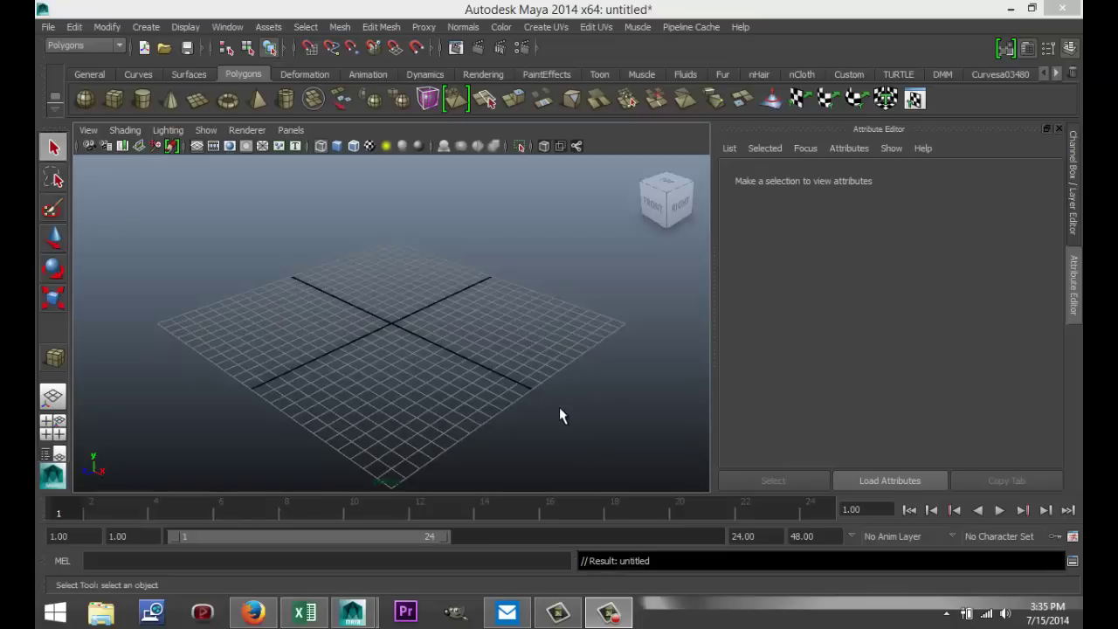
Draw a polygon plane about 24 by 24.5 units covering the whole grid
left_click_drag(528, 430, 590, 432, "alt")
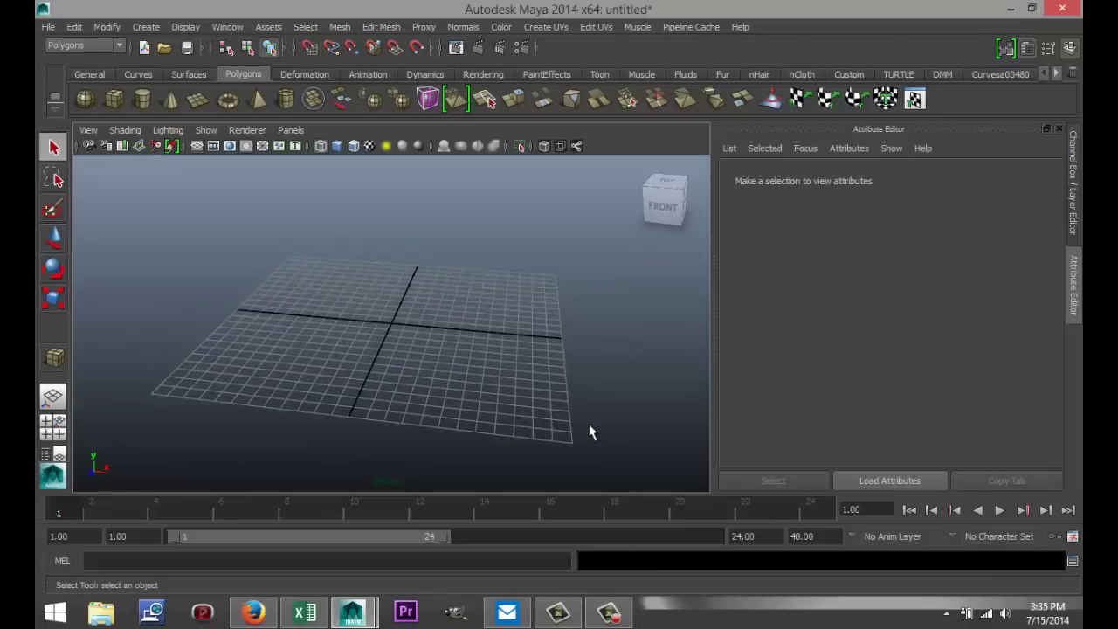
left_click(199, 103)
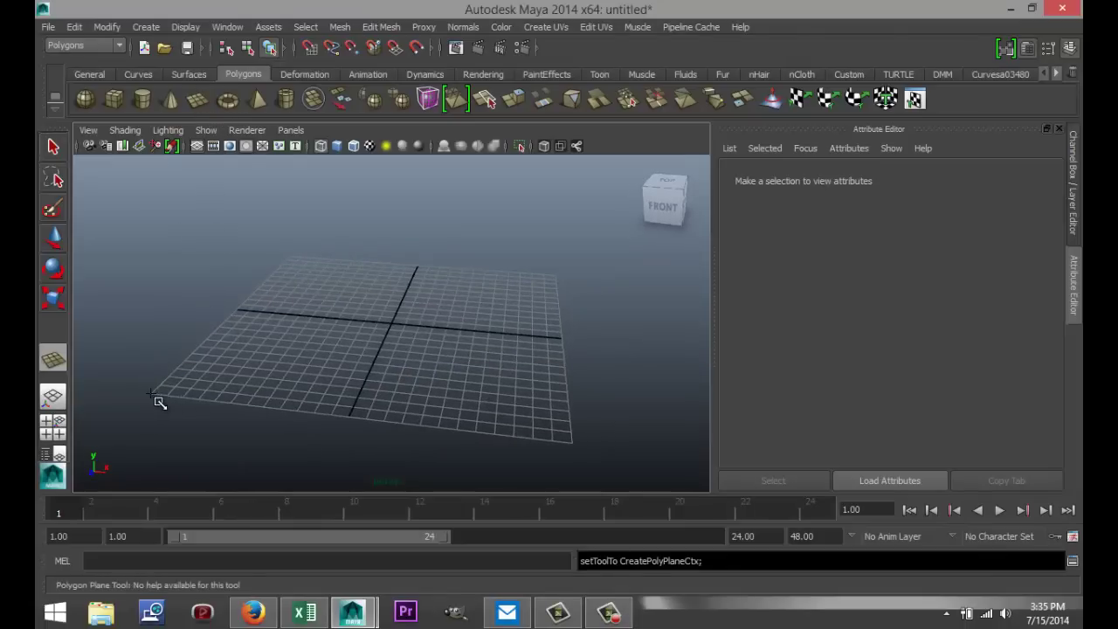
left_click_drag(154, 395, 557, 272)
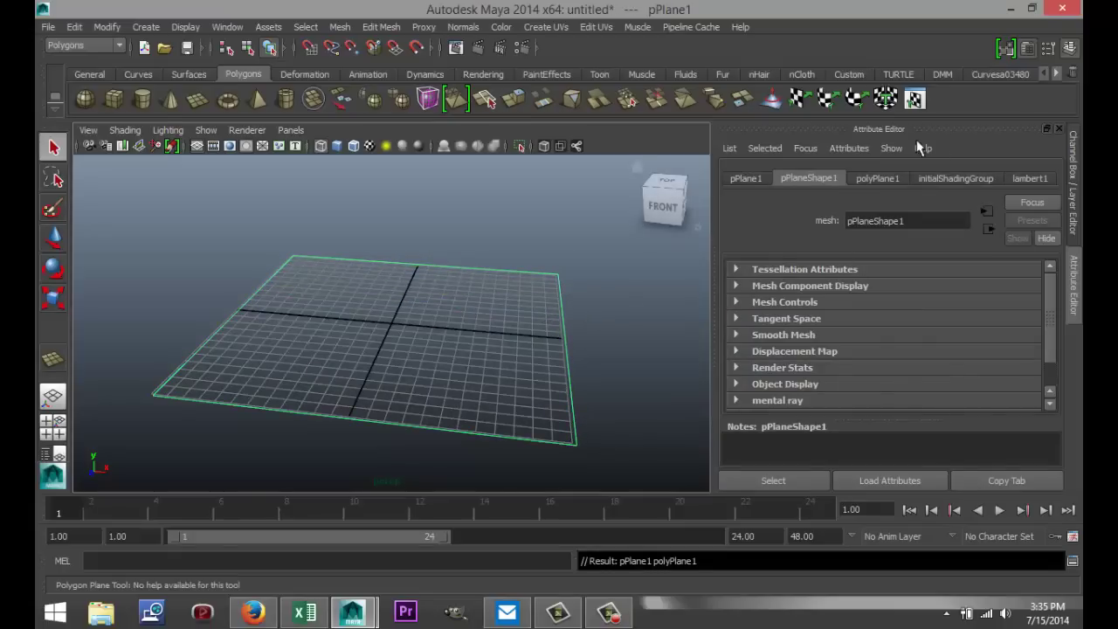
Set the plane's width and height subdivisions to 50 each
left_click(744, 178)
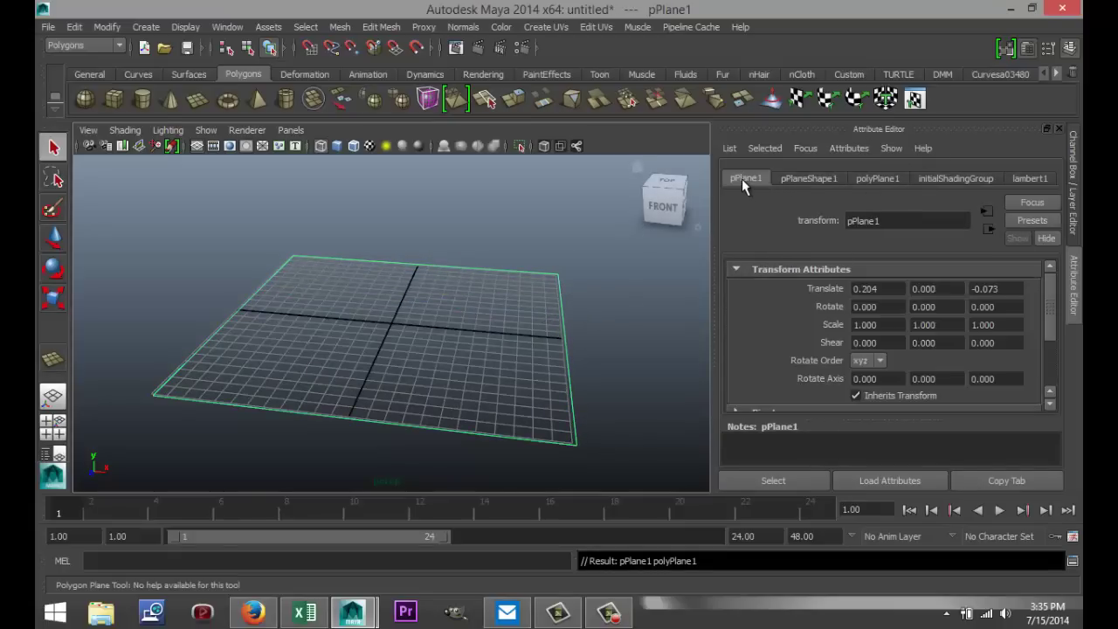
left_click(884, 179)
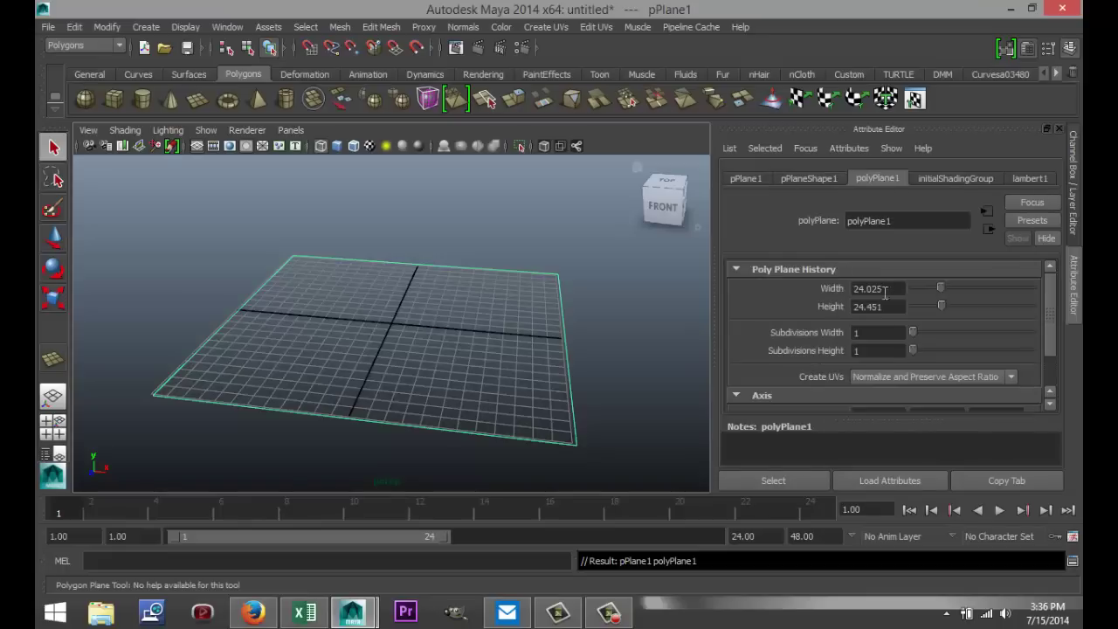
left_click(880, 332)
left_click(880, 351)
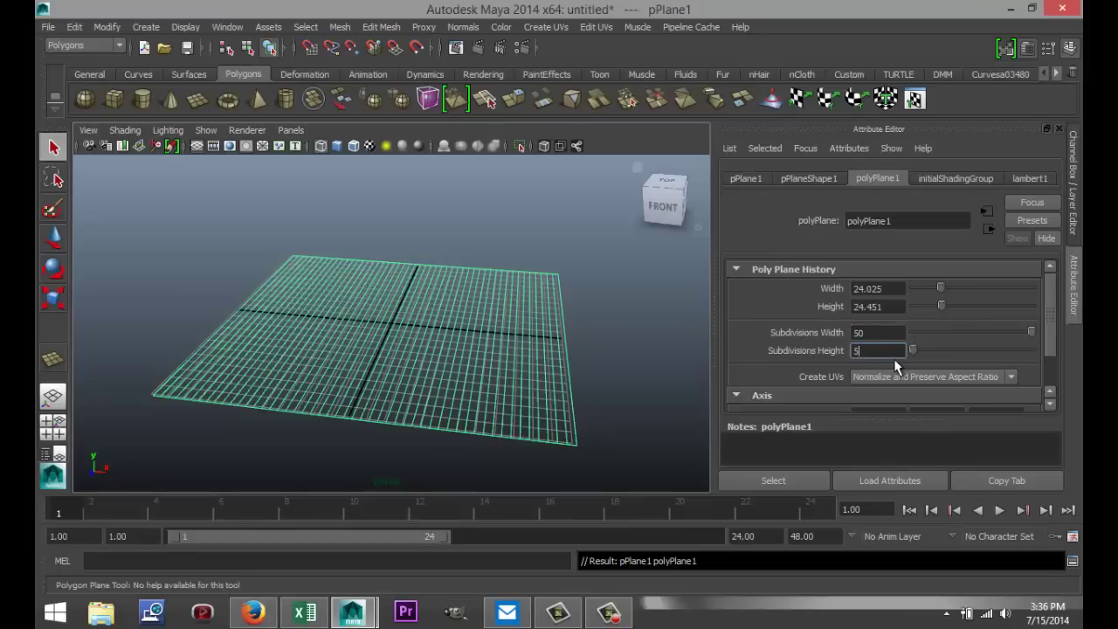
key("Return")
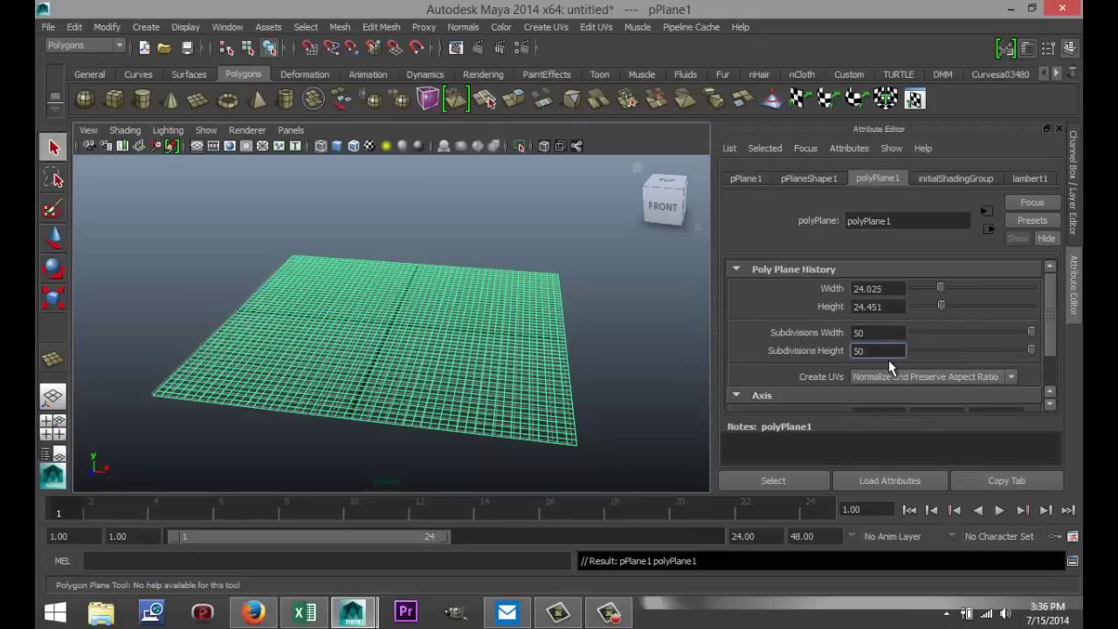
Apply the Soft Modification deformer to the subdivided plane
scroll(426, 418, "up", 5)
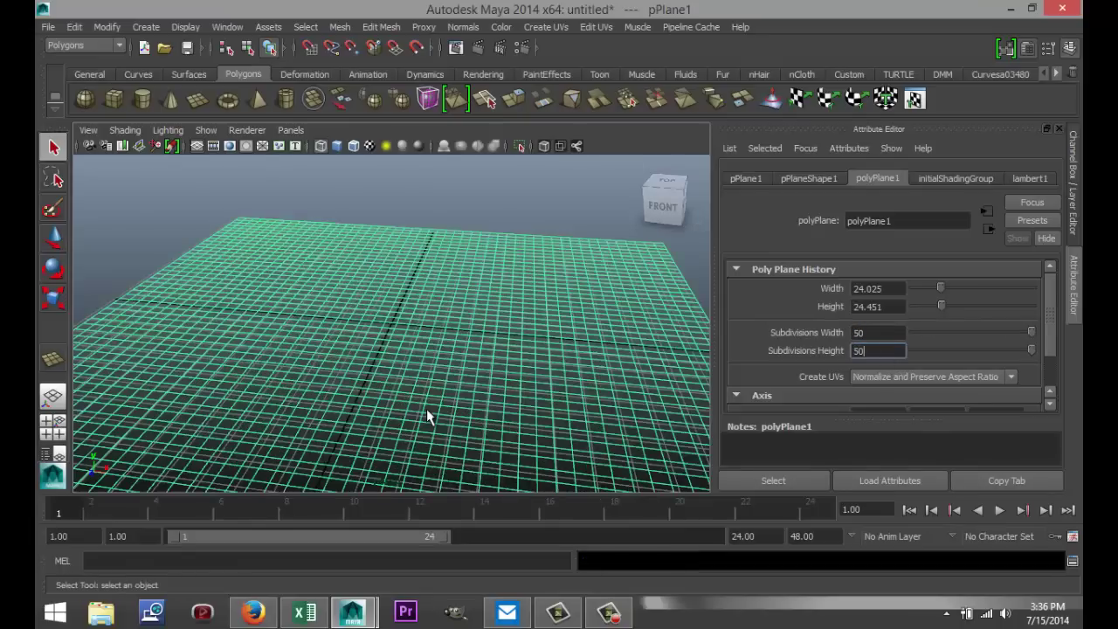
scroll(426, 417, "up", 2)
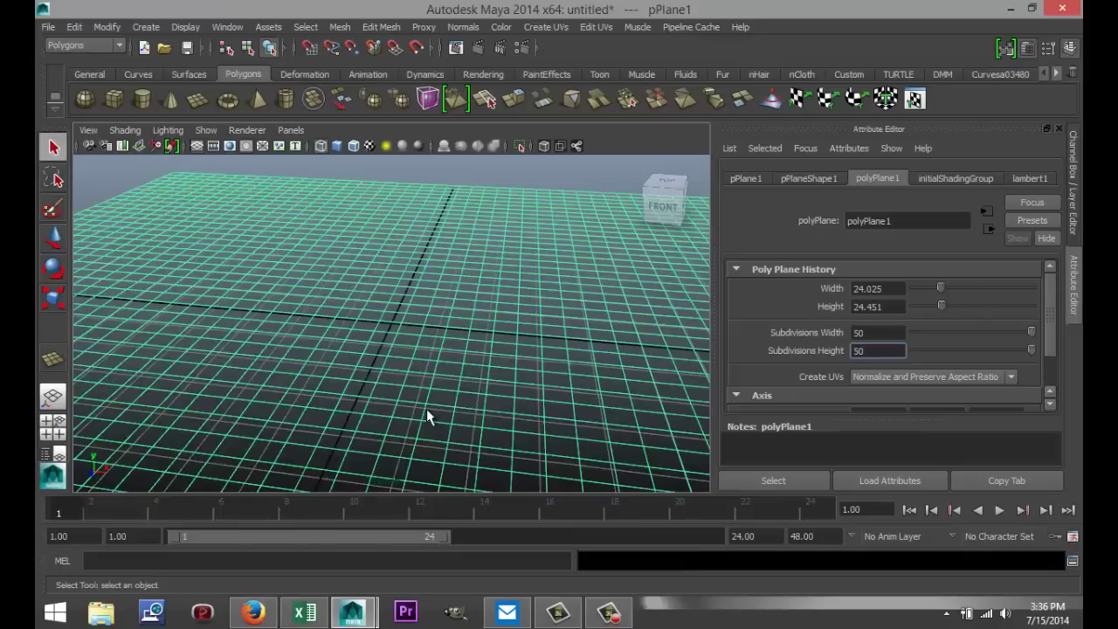
scroll(426, 417, "down", 3)
scroll(426, 418, "up", 4)
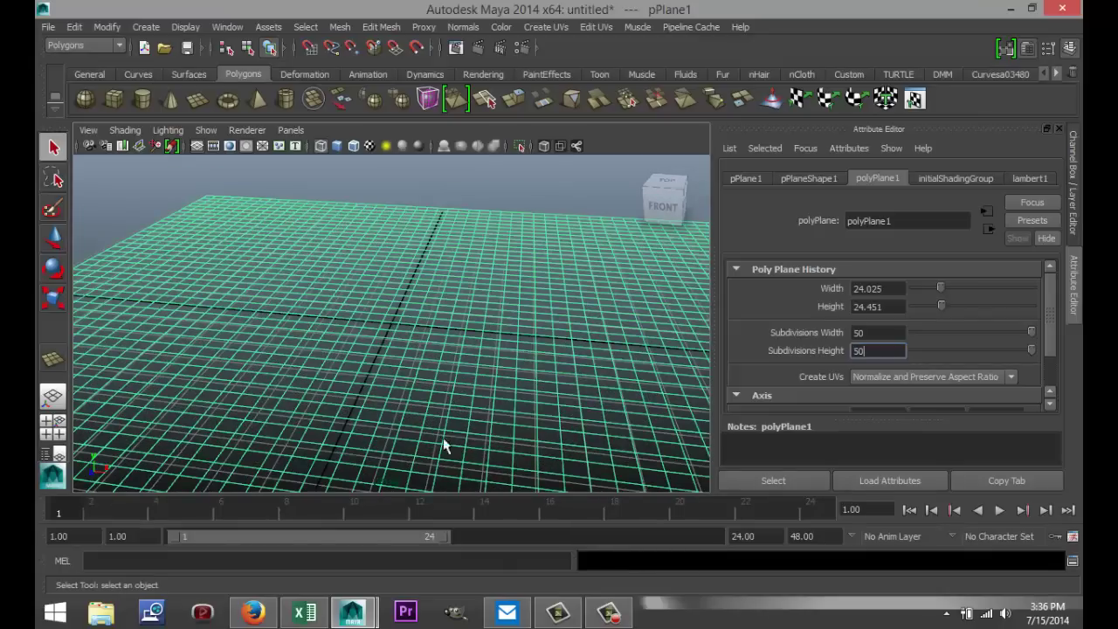
mouse_move(429, 401)
left_mouse_down("alt")
mouse_move(407, 344)
mouse_move(429, 345)
mouse_move(427, 382)
mouse_move(429, 370)
mouse_move(413, 393)
left_mouse_up("alt")
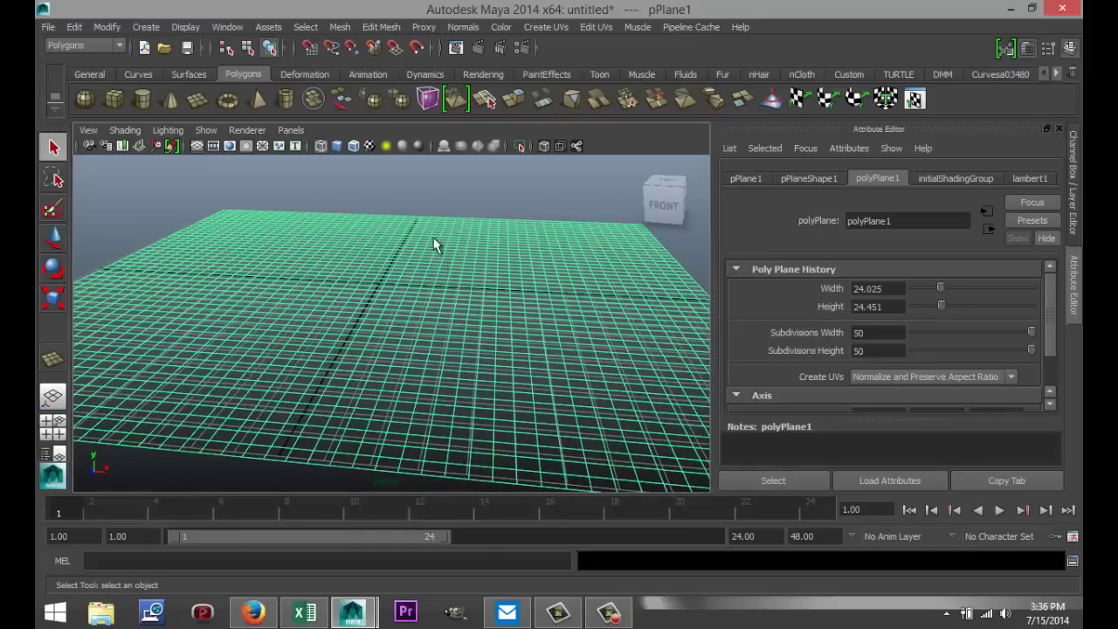
left_click(304, 74)
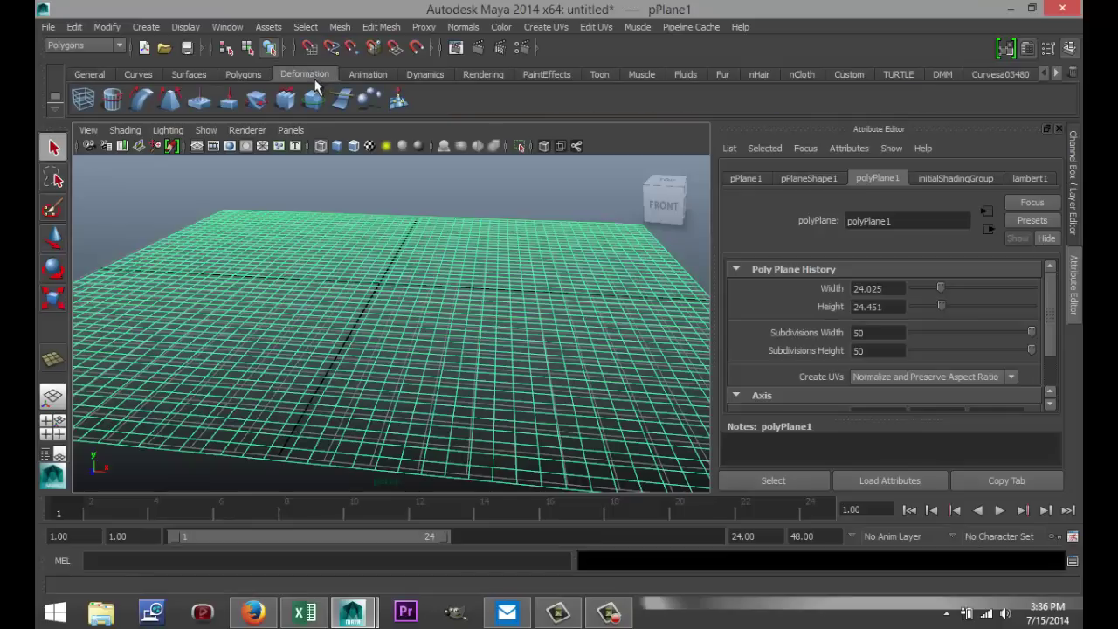
left_click(398, 102)
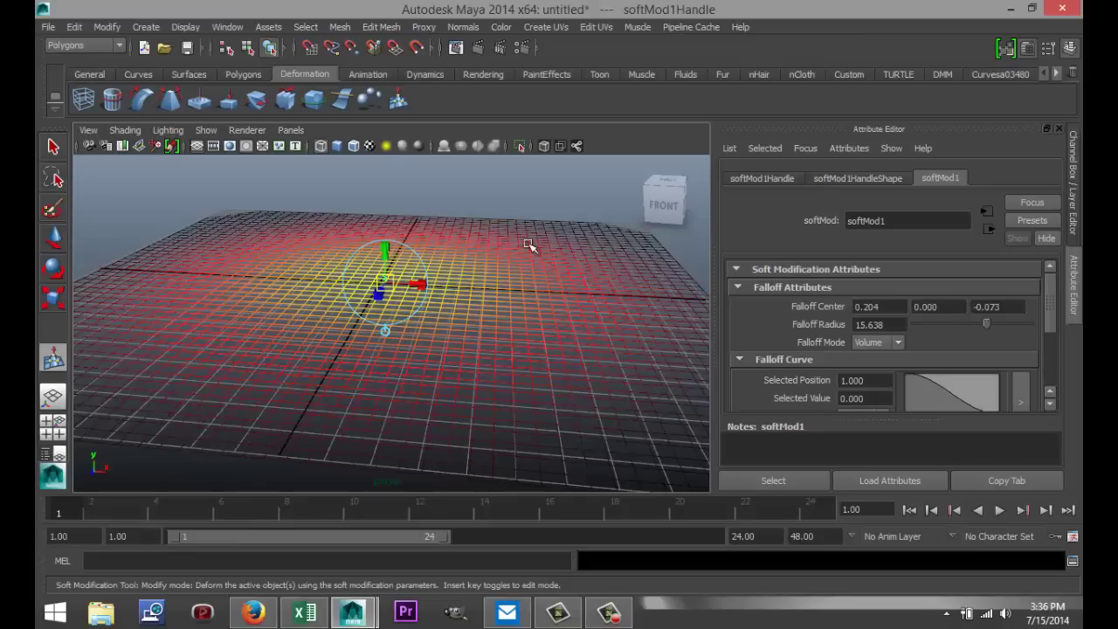
Adjust the display size of the soft modification manipulator and raise the centre of the plane slightly
key("minus")
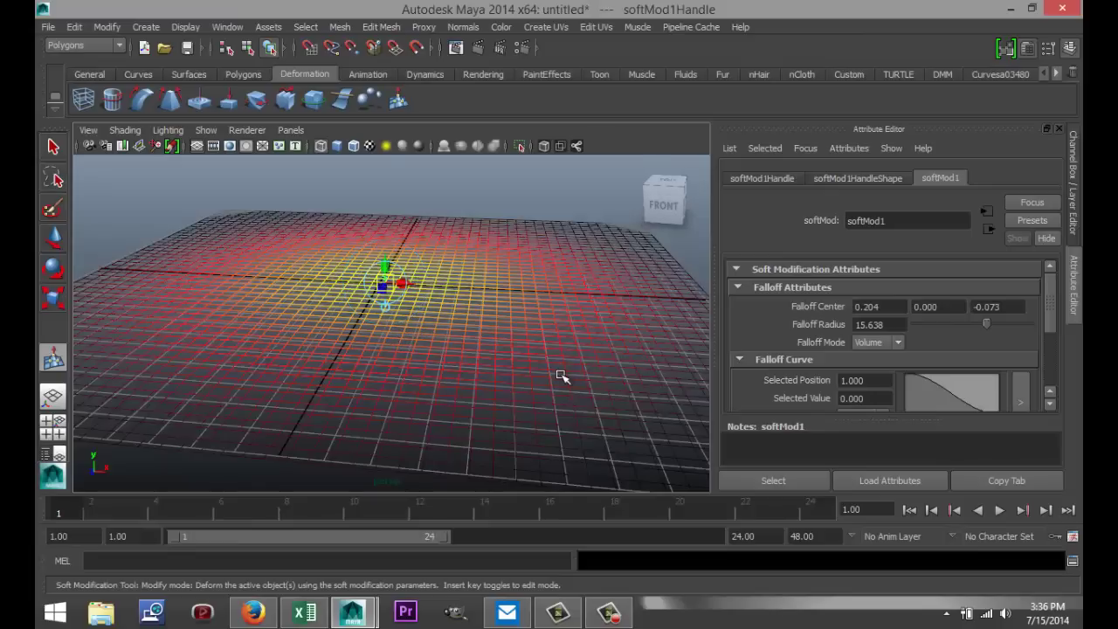
key("equal")
key("equal")
key("equal")
key("equal")
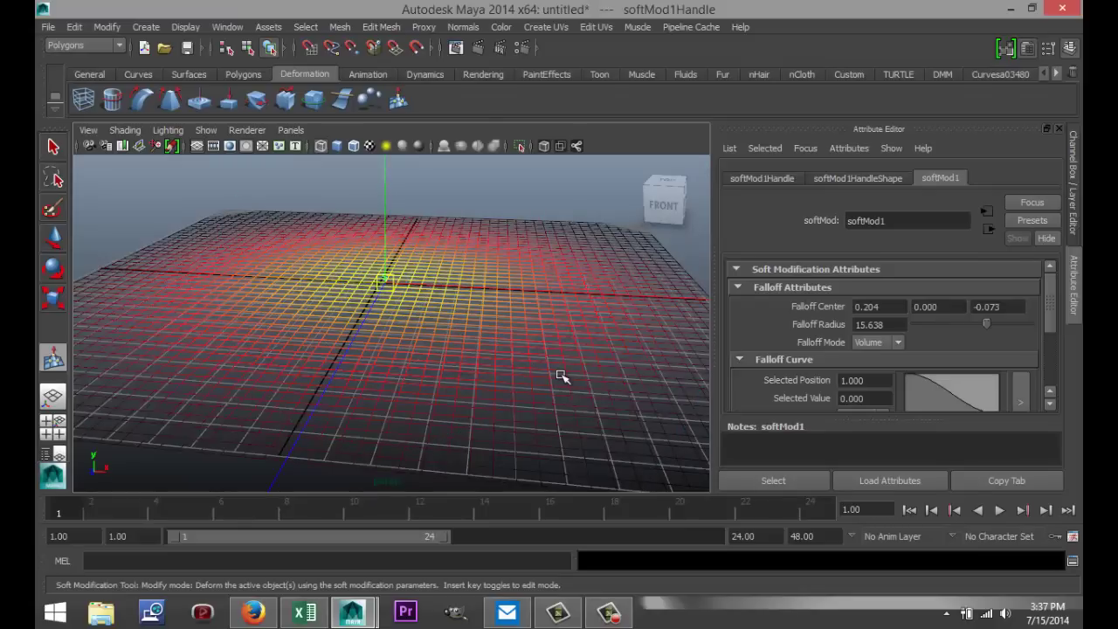
key("minus")
key("minus")
key("minus")
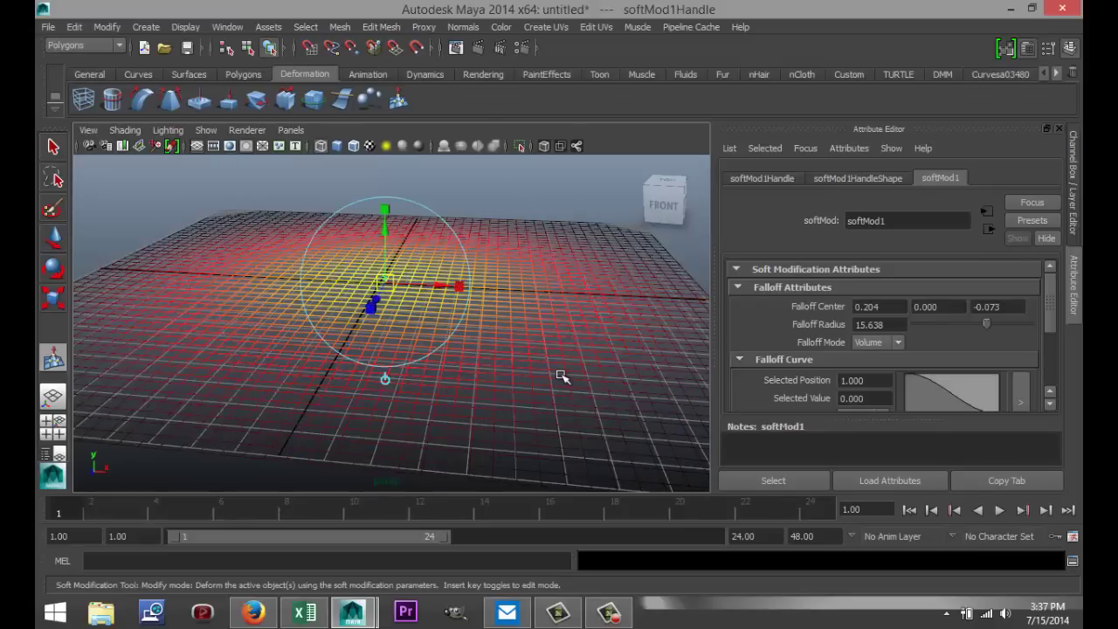
key("equal")
key("minus")
key("minus")
key("equal")
left_click_drag(387, 230, 387, 230)
left_click(386, 230)
Add soft modifications in the front-left, front-right, back-right and back-left areas of the plane, raising each one slightly
left_click_drag(226, 306, 236, 301)
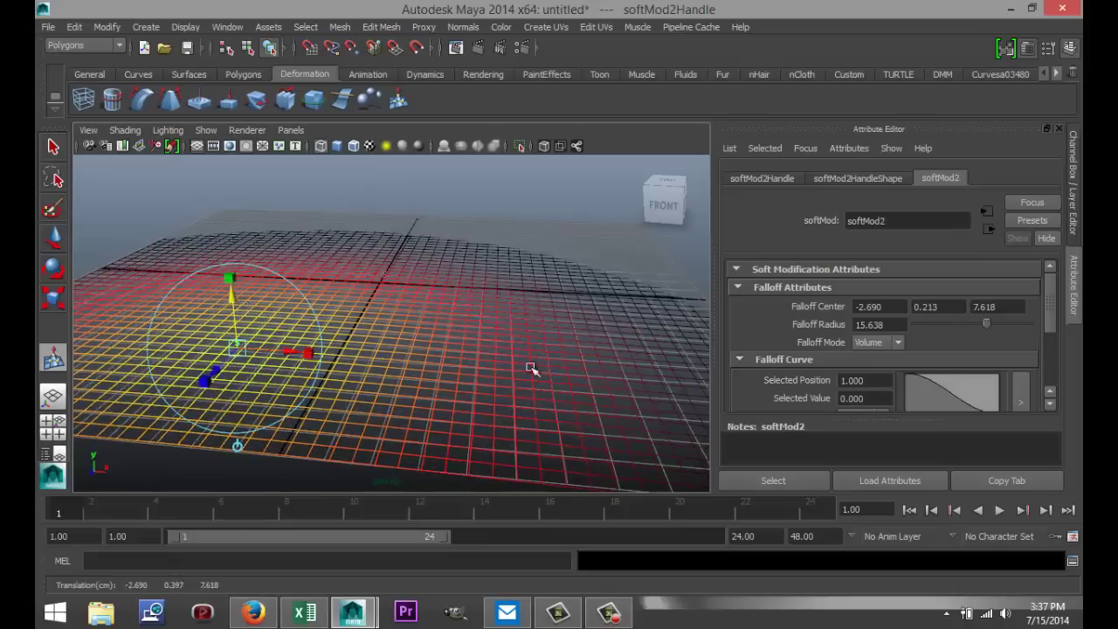
left_click(592, 349)
left_click_drag(600, 299, 602, 301)
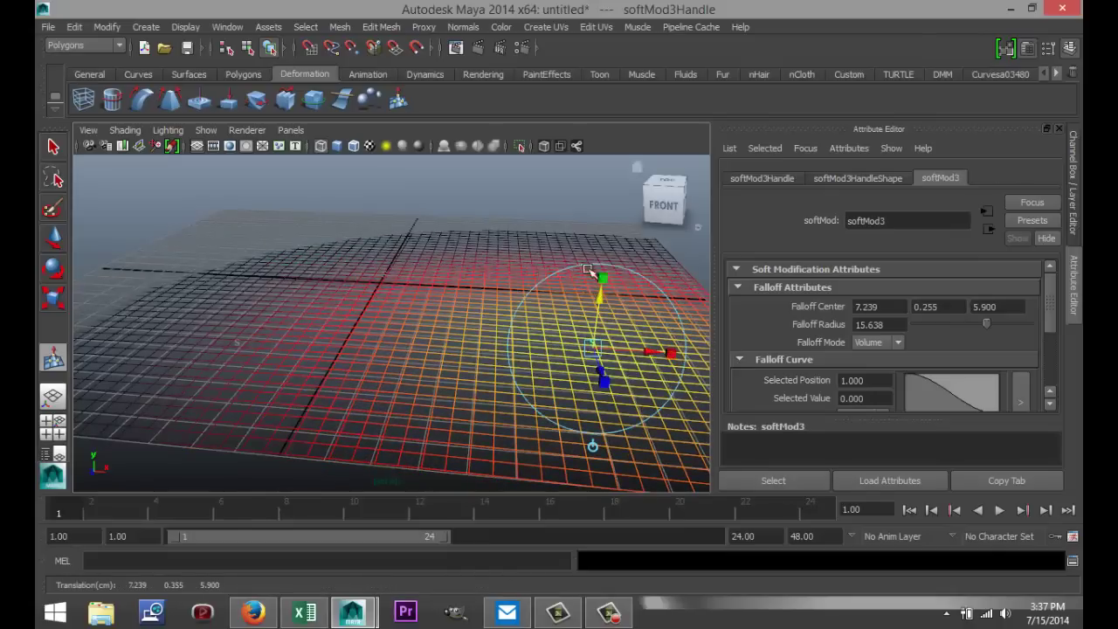
left_click(526, 231)
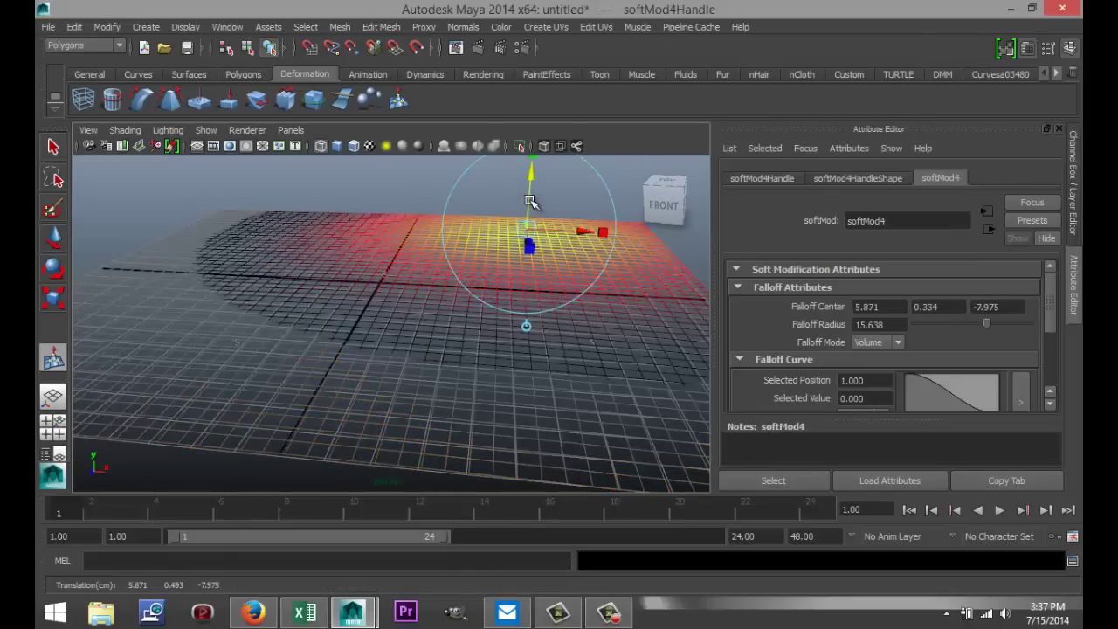
left_click(247, 226)
left_click_drag(241, 199, 242, 194)
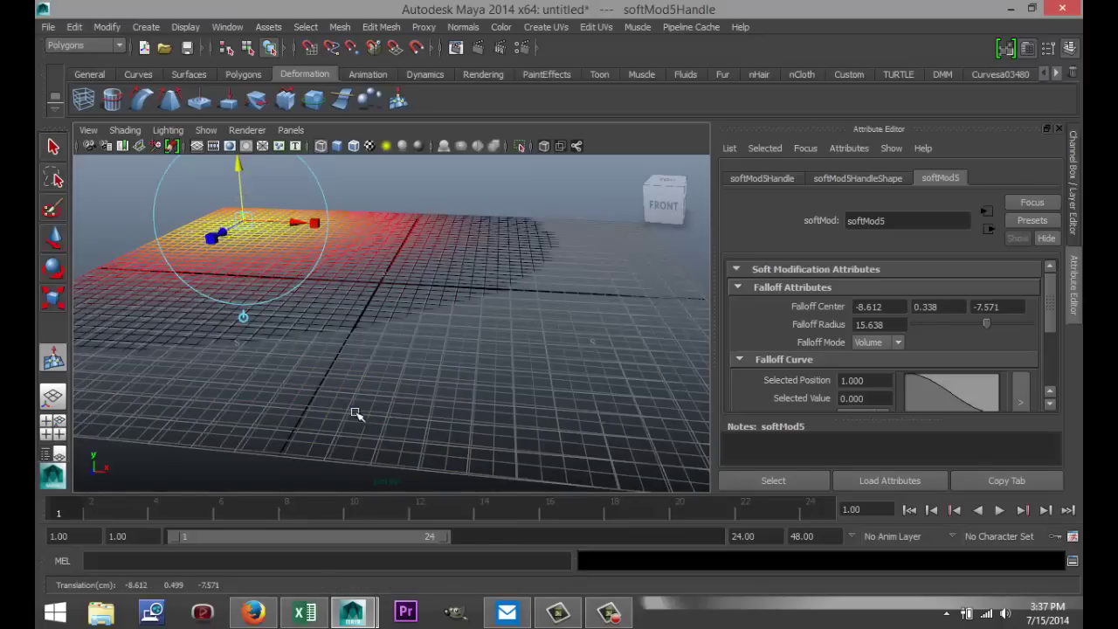
scroll(252, 262, "down", 1)
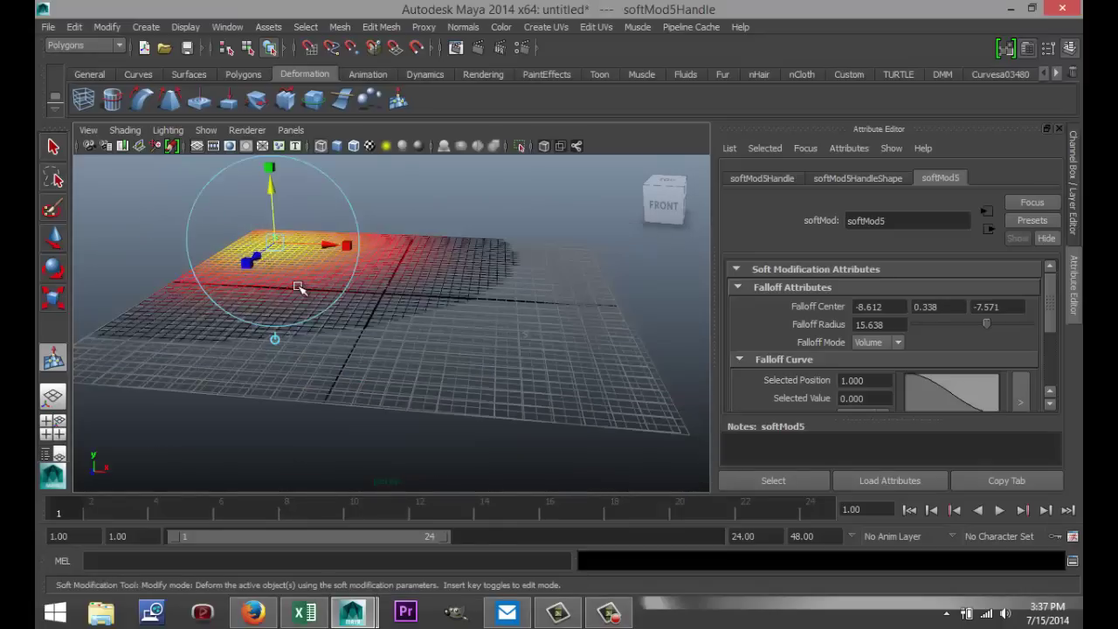
left_click_drag(274, 243, 267, 246)
key("ctrl+z")
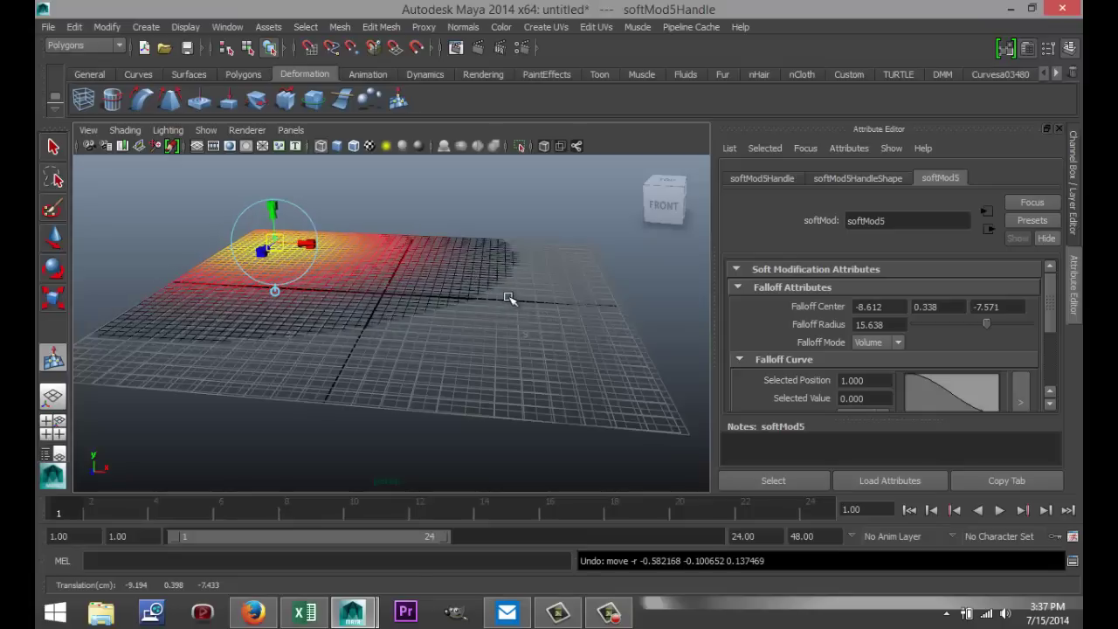
key("w")
key("y")
Add three more soft modifications near the right edge, just front of centre and back-left of centre, scaling the last vertically to about 2
left_click(570, 330)
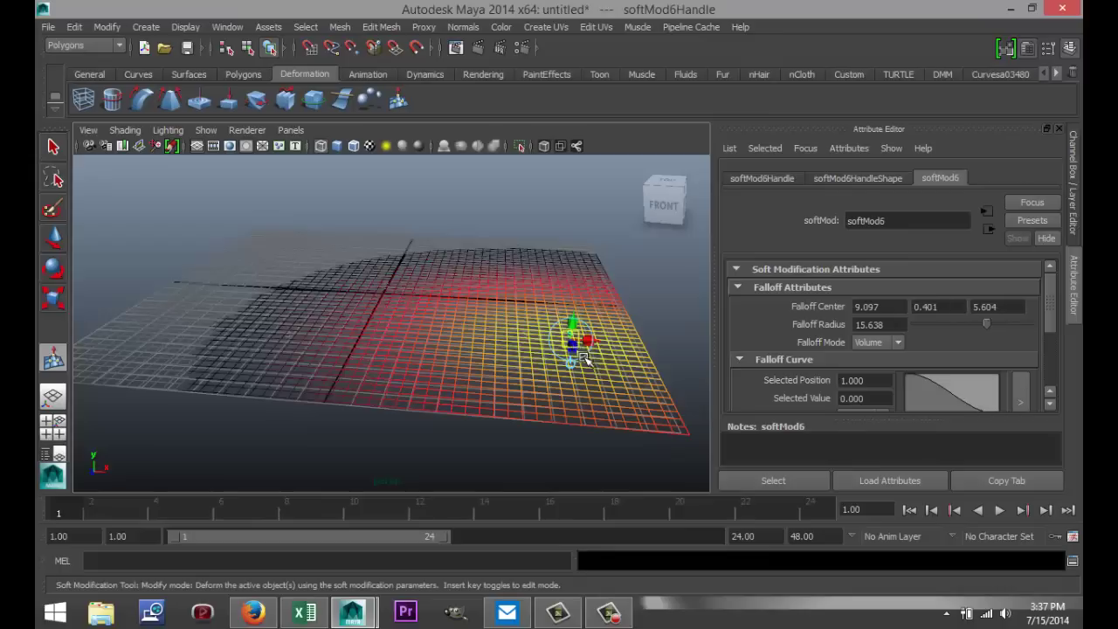
left_click_drag(569, 330, 573, 332)
key("y")
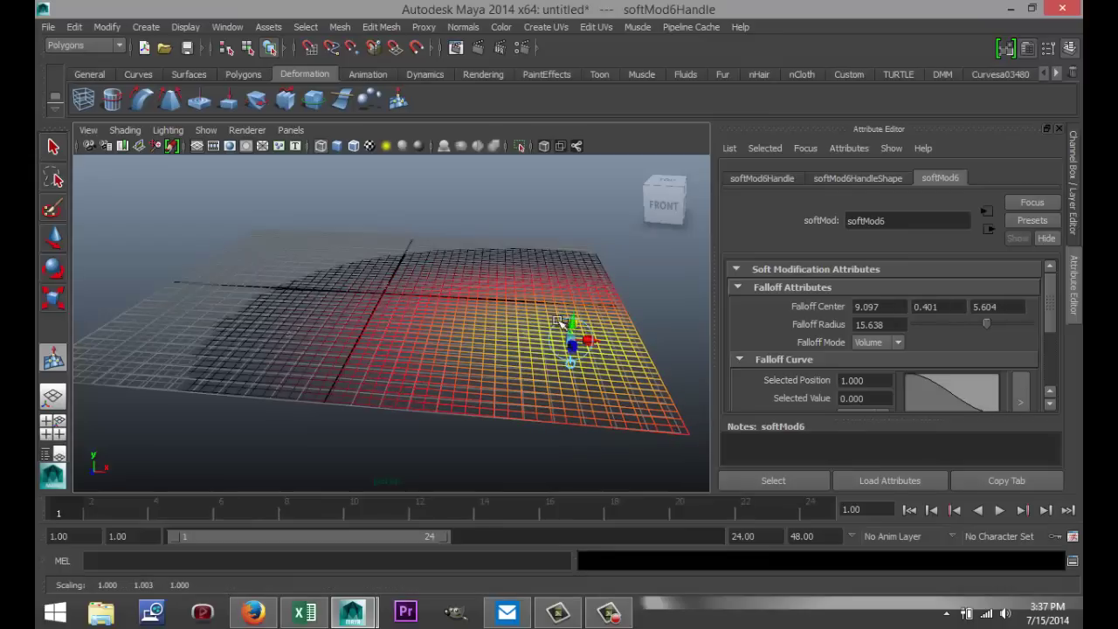
left_click(419, 311)
left_click_drag(420, 311, 414, 279)
left_click(332, 253)
left_click_drag(332, 244, 341, 216)
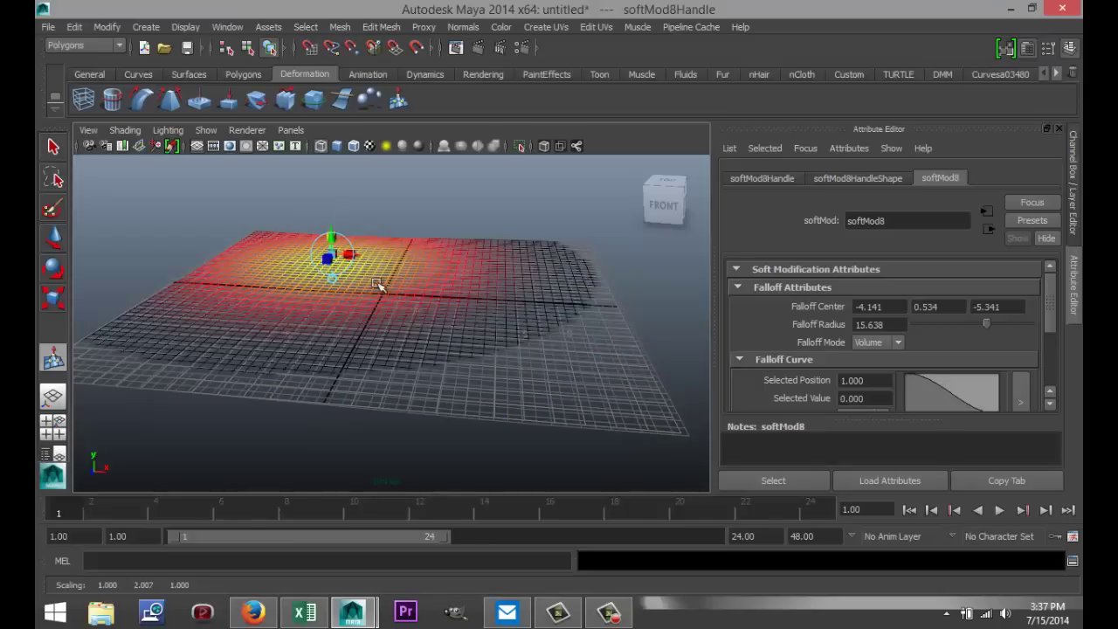
left_click(352, 434)
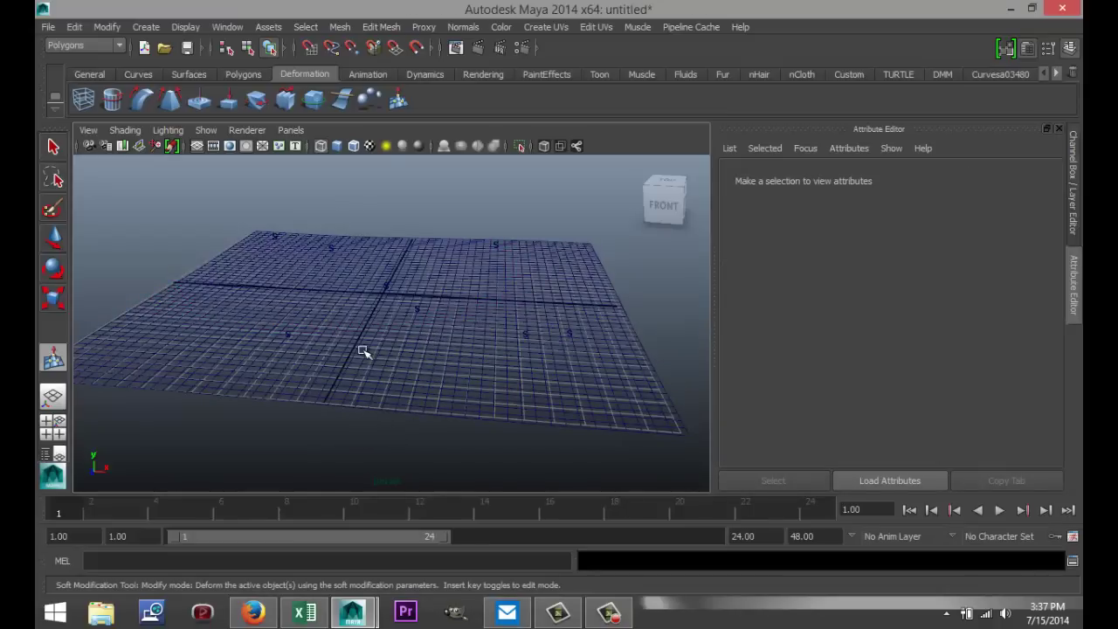
Draw a second polygon plane directly behind the terrain plane's back edge
scroll(364, 350, "down", 2)
scroll(361, 342, "up", 1)
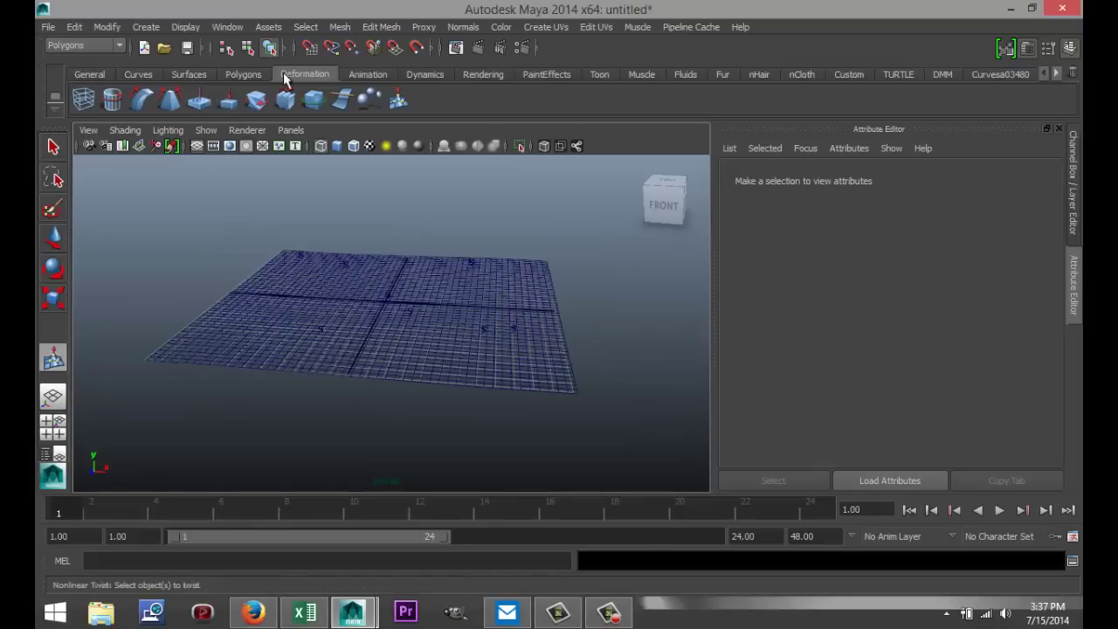
left_click(245, 75)
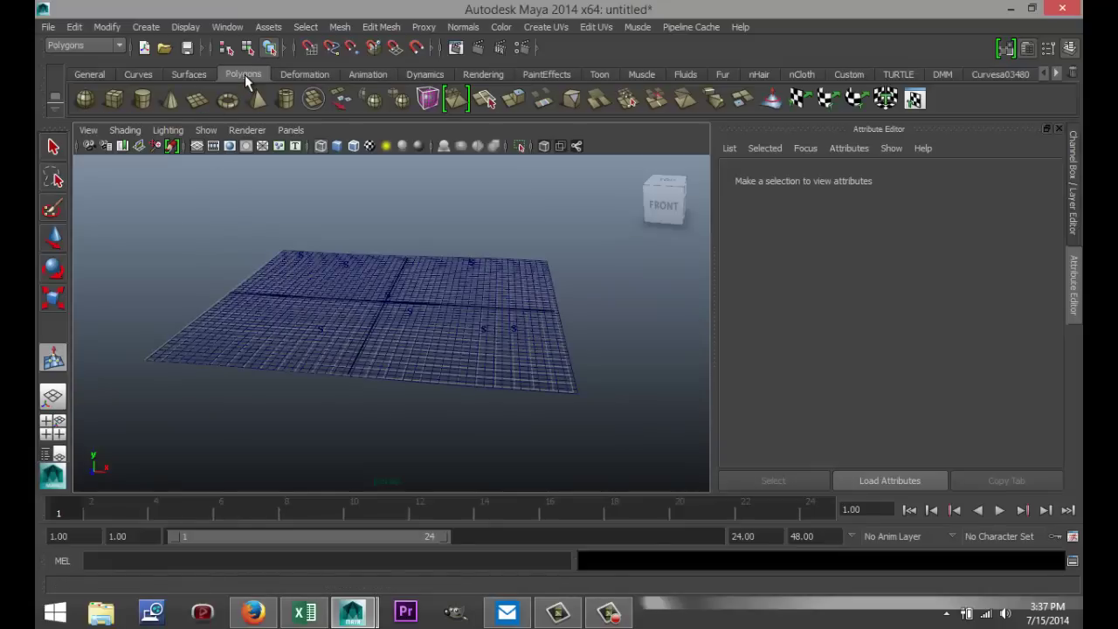
left_click(198, 105)
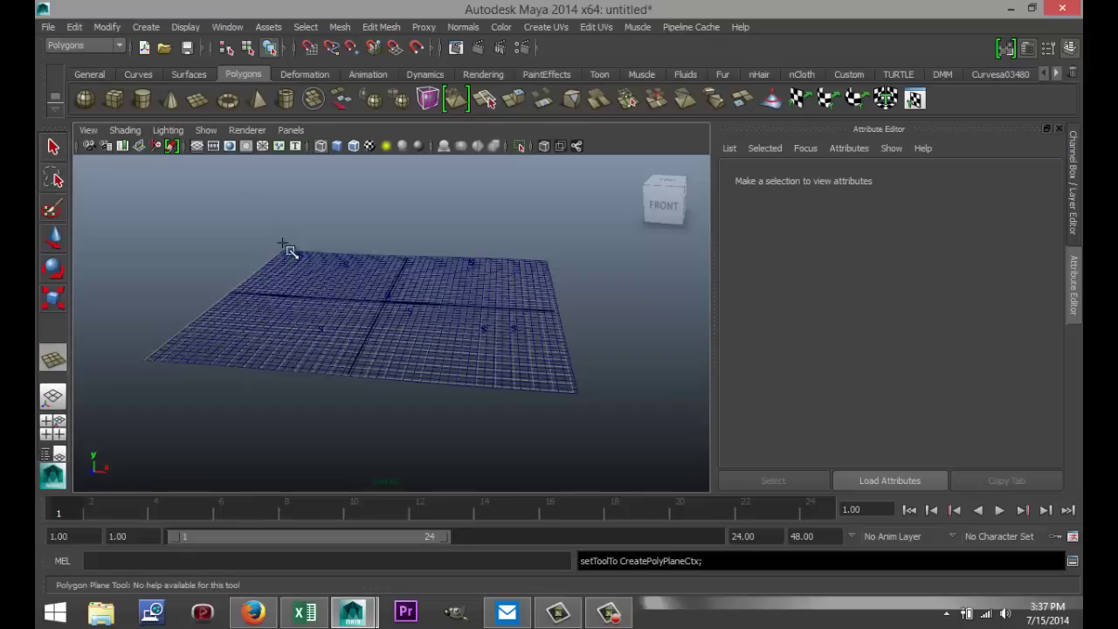
left_click_drag(293, 257, 540, 201)
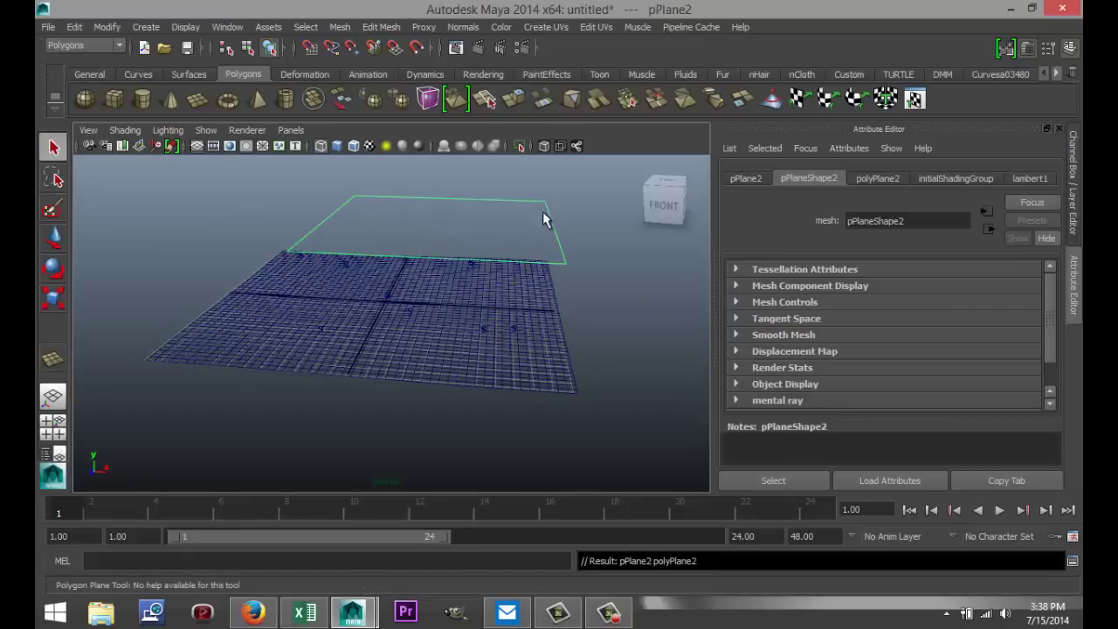
Stand the second plane upright by setting its X rotation to 90 degrees
key("e")
left_click_drag(438, 215, 438, 236)
left_click(745, 180)
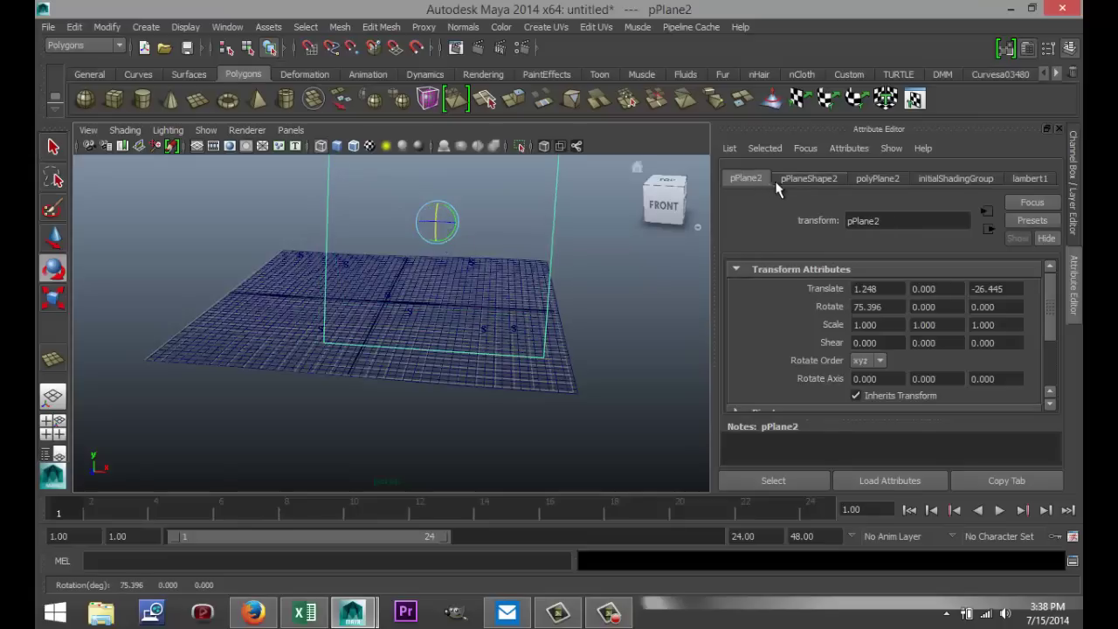
double_click(878, 306)
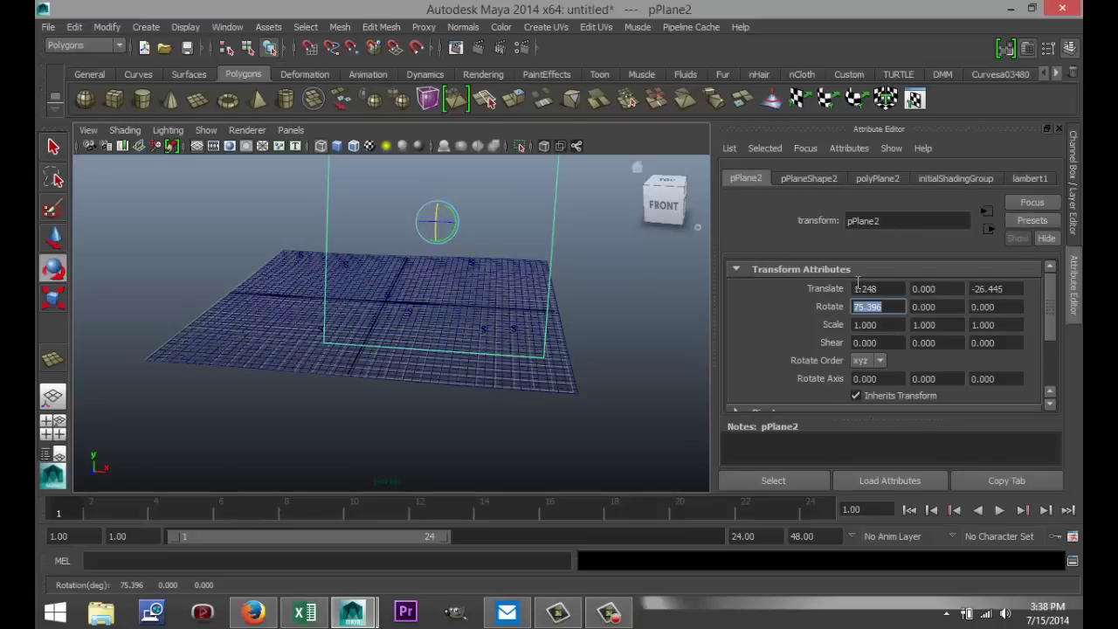
type("90")
key("Return")
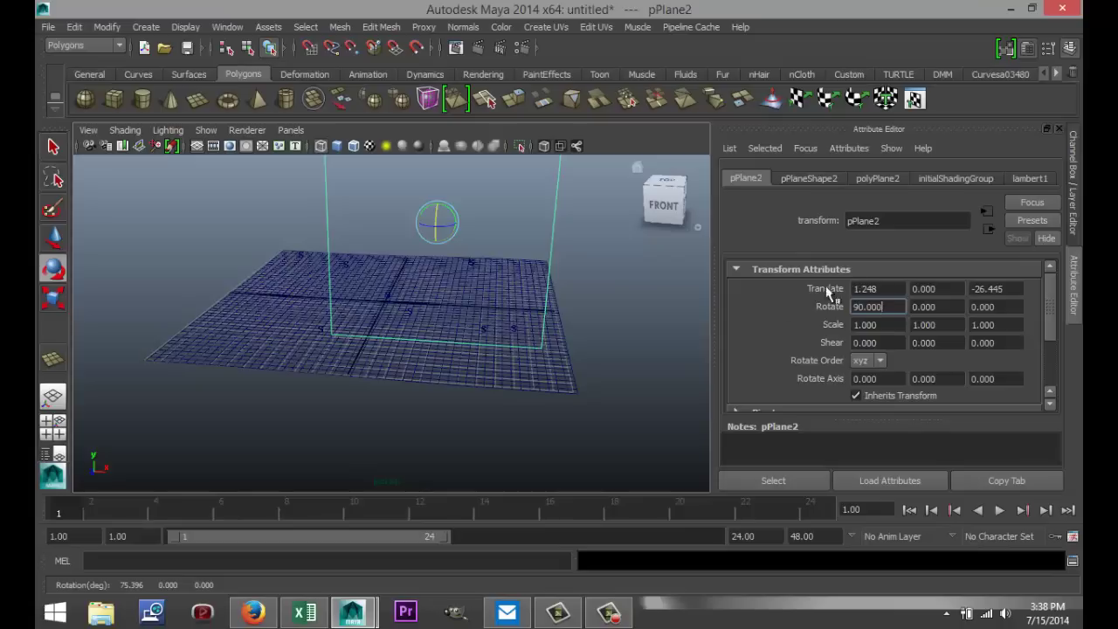
Widen the upright plane by scaling it to about 1.4 along X
left_click(613, 260)
left_click(559, 251)
key("r")
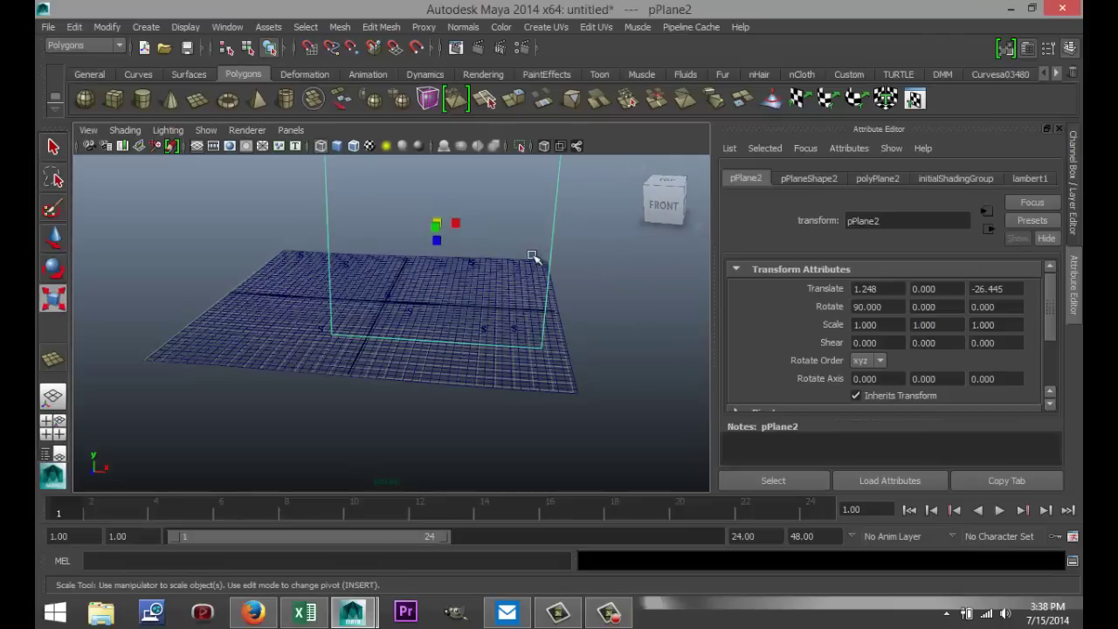
left_click_drag(456, 226, 462, 222)
left_click_drag(495, 330, 403, 342, "alt")
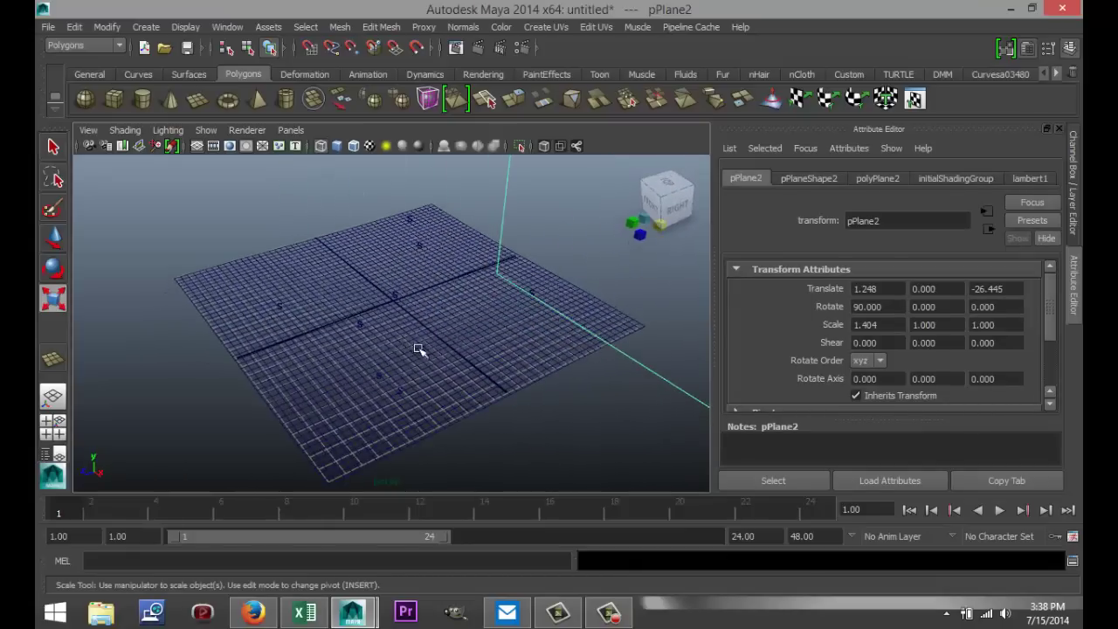
Move the upright plane forward to the terrain's back edge, to about -12 along Z, and show the scene shaded
key("w")
mouse_move(631, 224)
left_mouse_down()
mouse_move(531, 282)
mouse_move(531, 261)
mouse_move(506, 267)
mouse_move(527, 262)
mouse_move(515, 276)
left_mouse_up()
key("6")
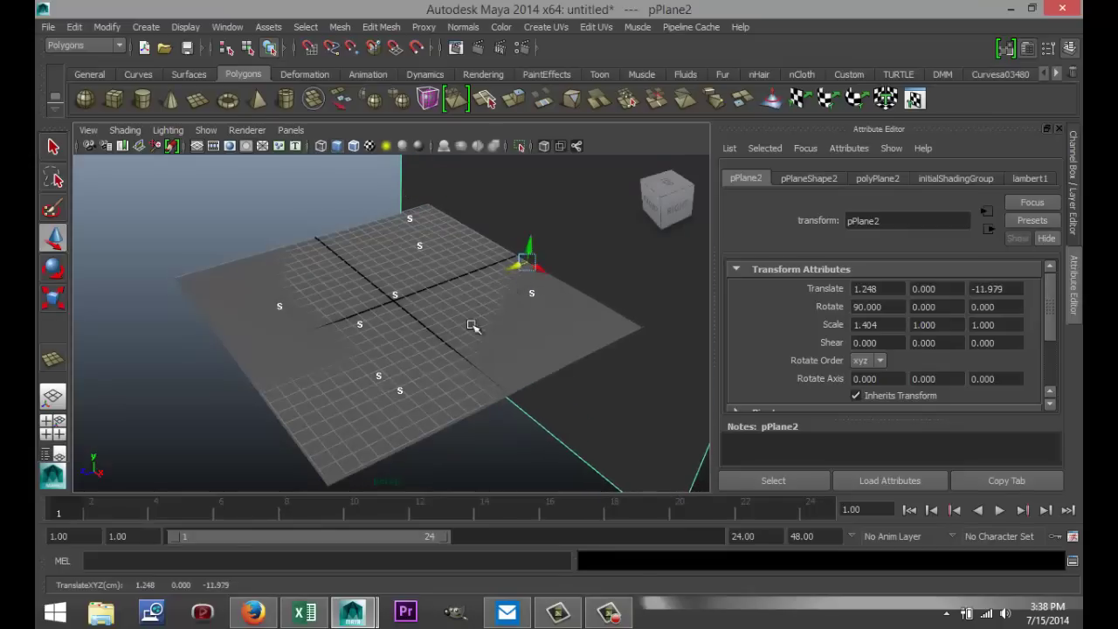
Reduce the upright plane's height to a Z scale of about 0.61 and raise it to about 6.7 along Y
left_click_drag(419, 332, 529, 305, "alt")
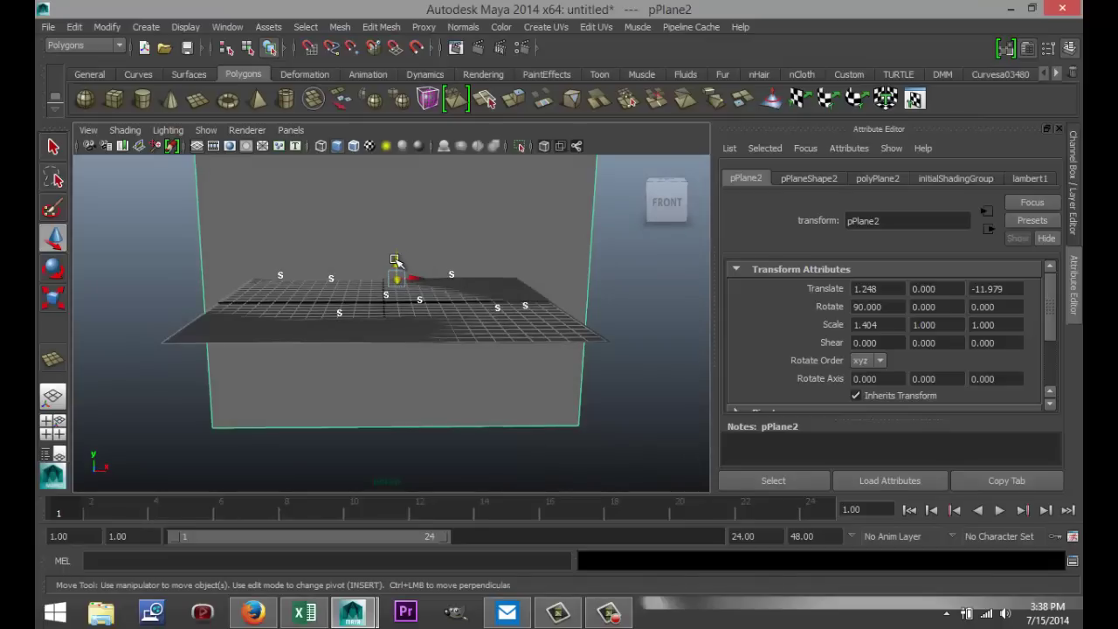
key("r")
left_click_drag(399, 295, 400, 186)
key("w")
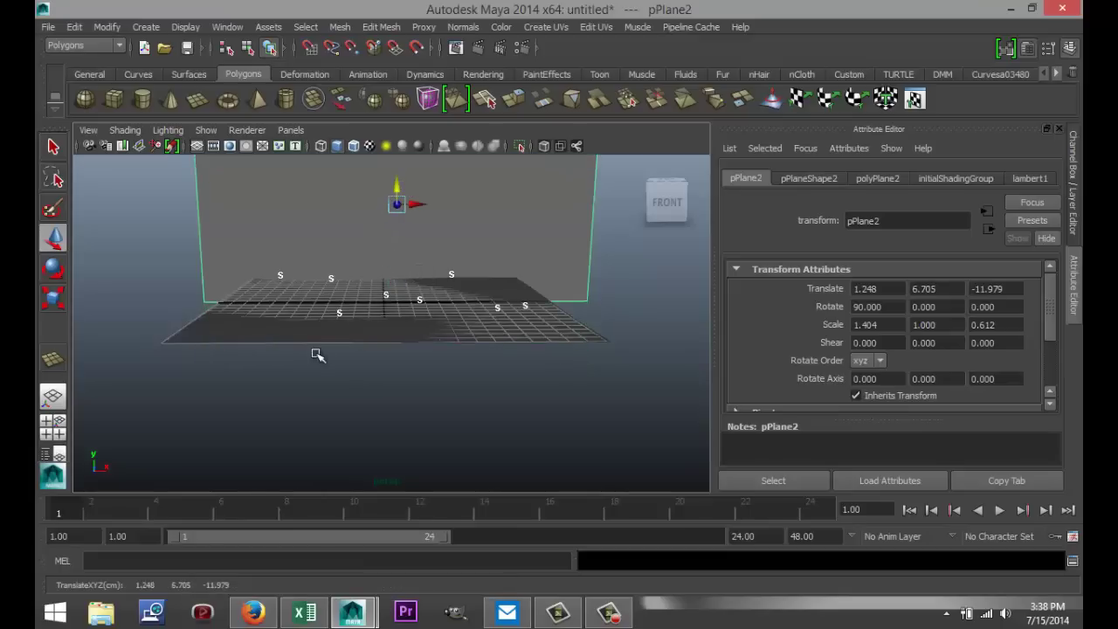
Assign a new Lambert material to the upright backdrop plane
left_click_drag(260, 344, 289, 341, "alt")
right_click_drag(289, 342, 280, 460, "alt")
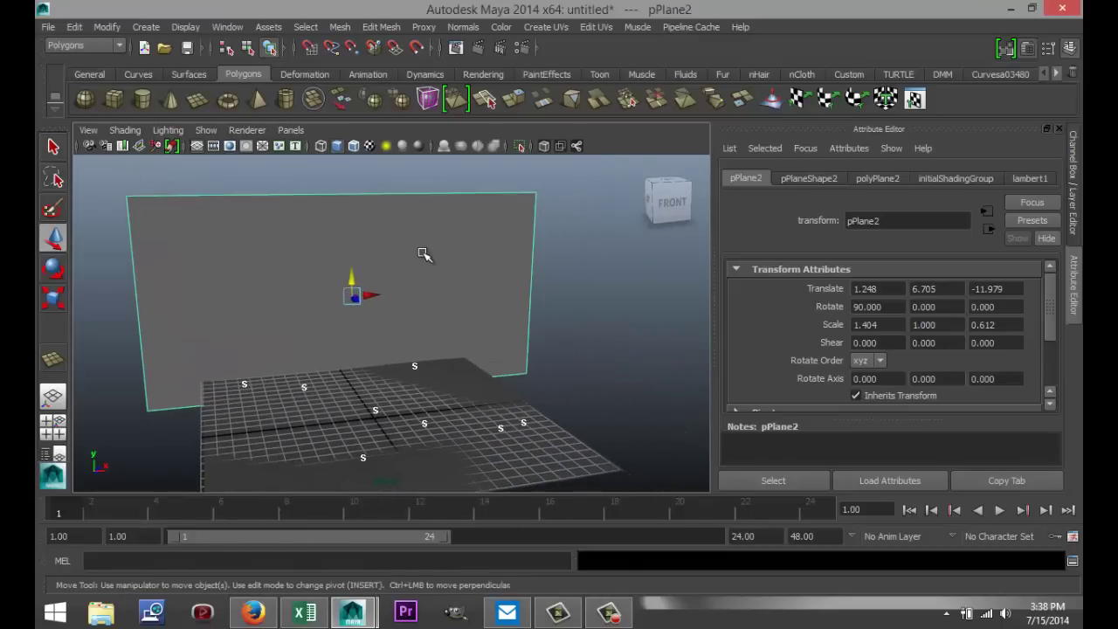
right_click_drag(424, 254, 453, 521)
left_click(456, 554)
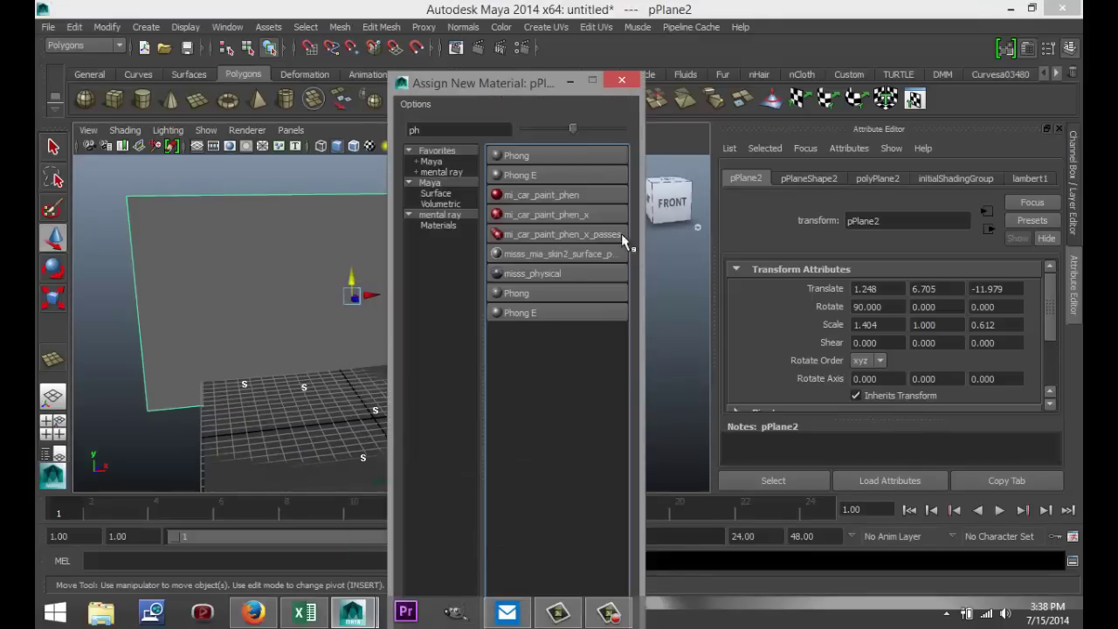
left_click_drag(432, 130, 333, 118)
type("la")
left_click(545, 156)
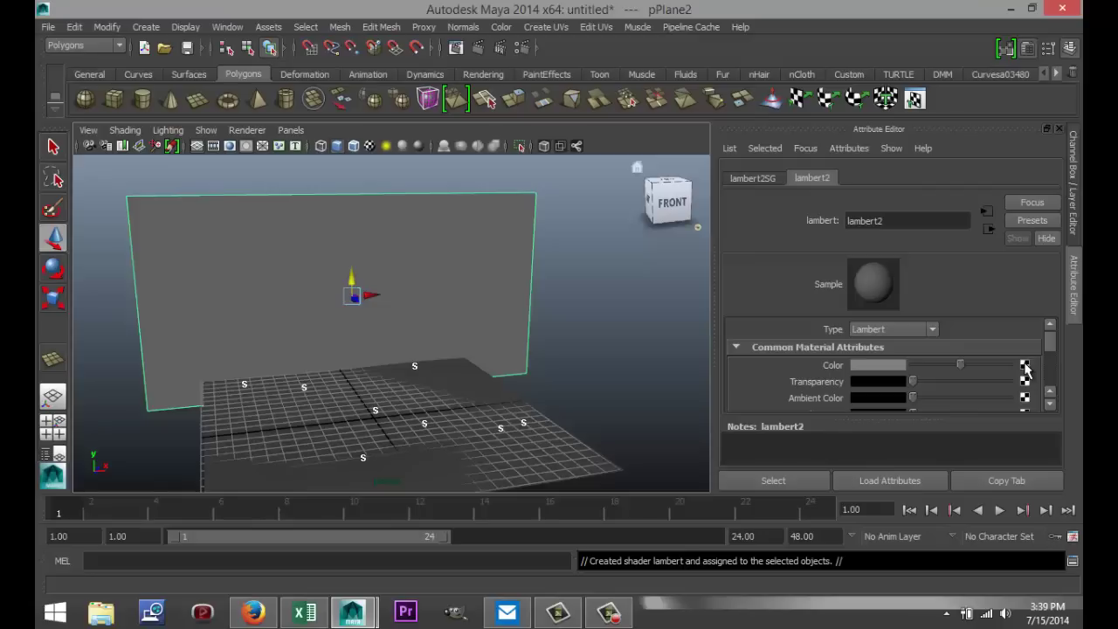
Connect a File texture to the color of the backdrop's Lambert material
left_click(1024, 365)
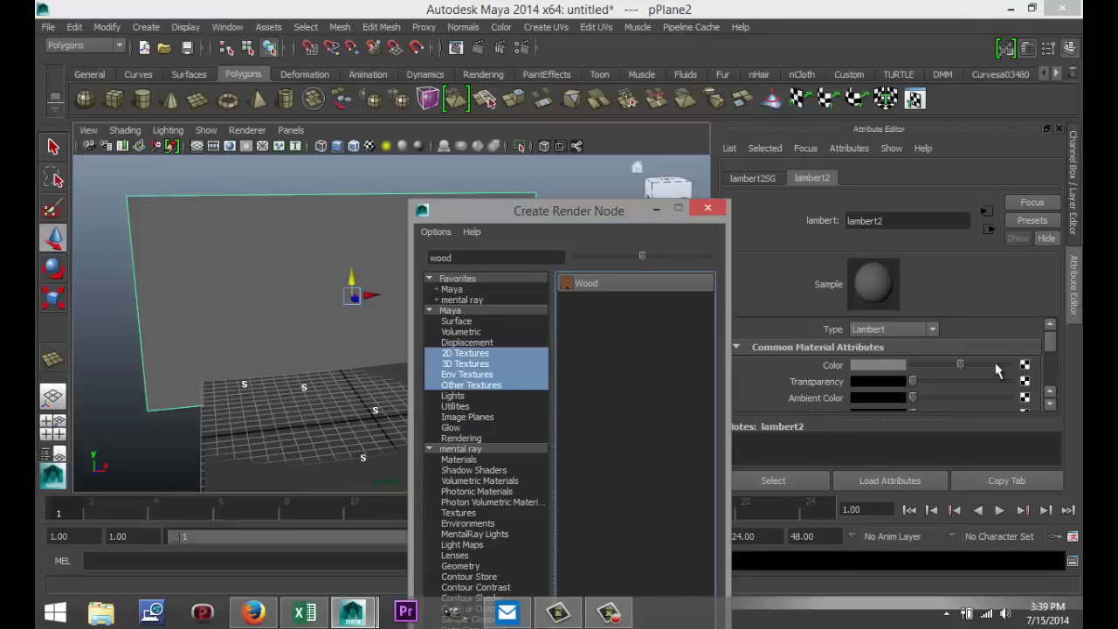
double_click(440, 258)
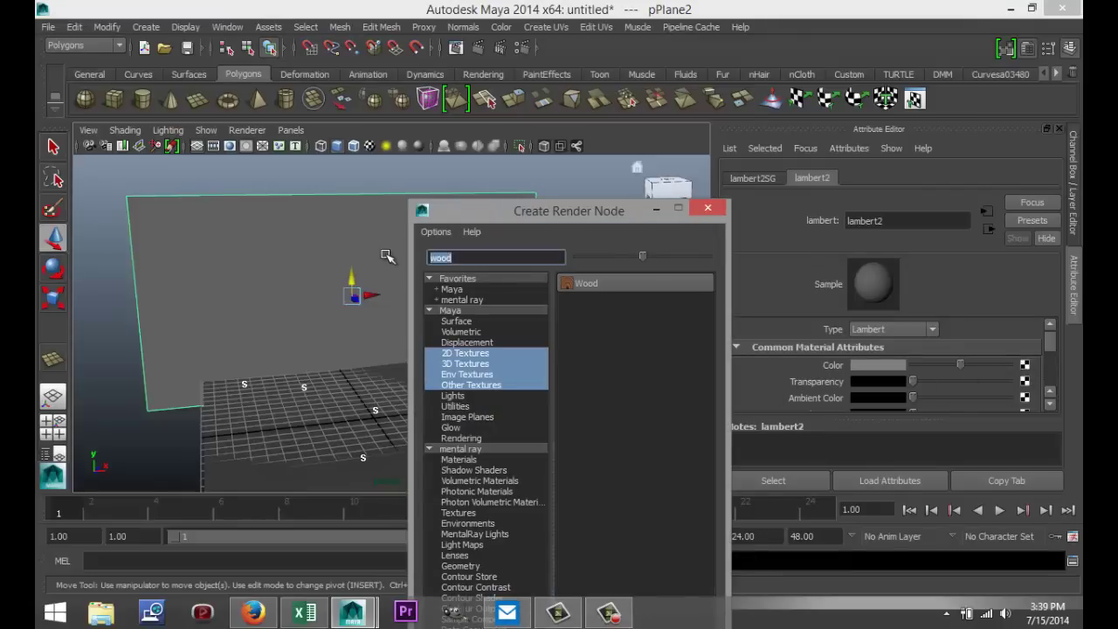
type("file")
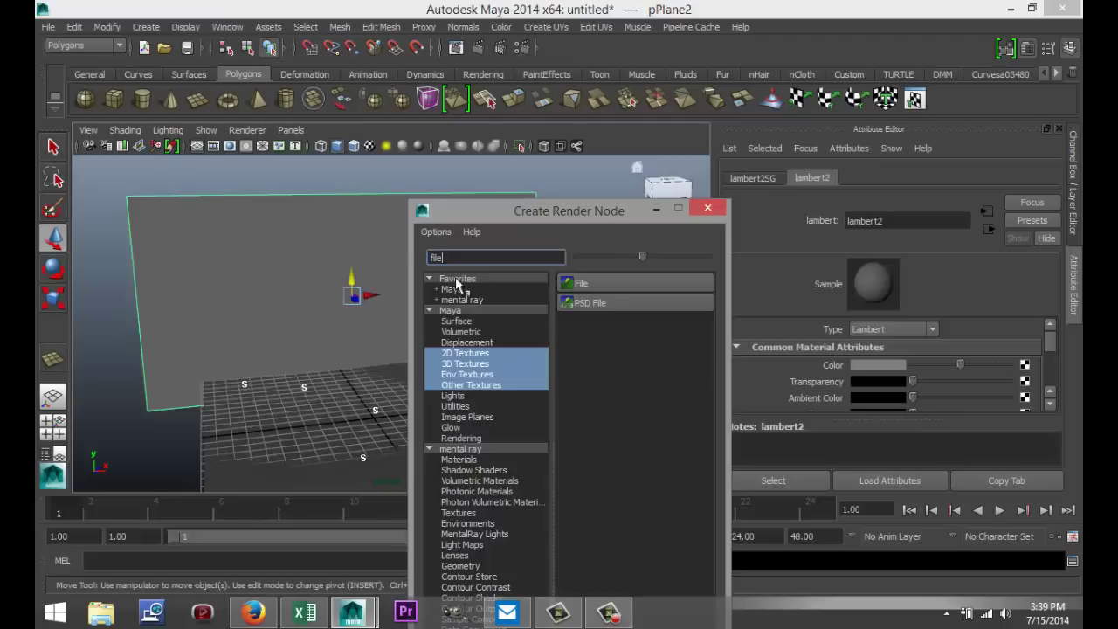
left_click(599, 280)
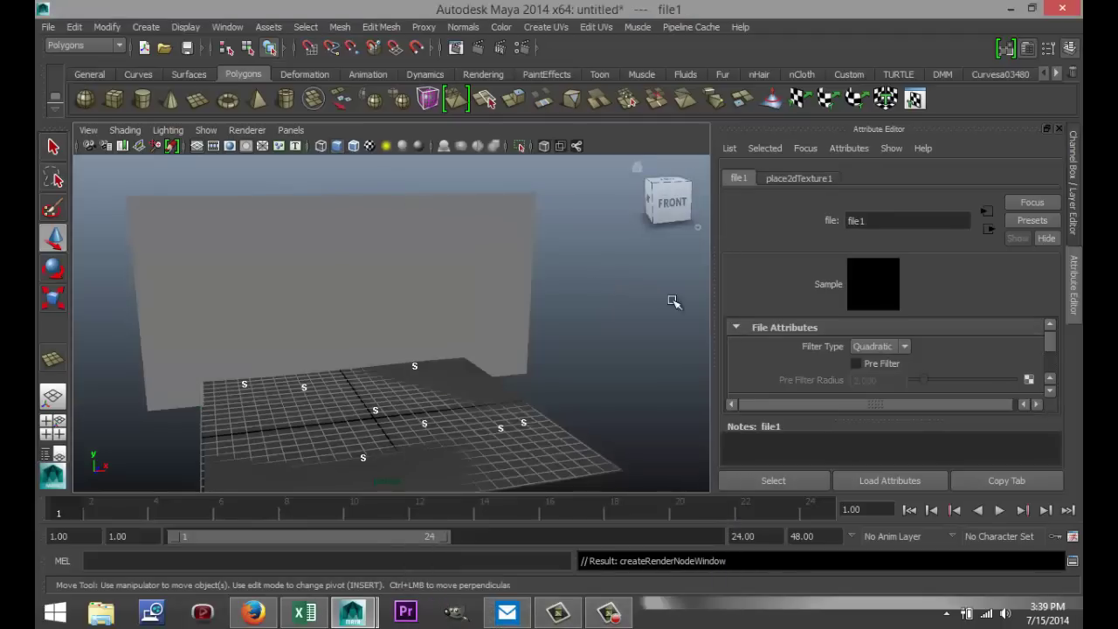
Load blue sky.jpg from the Desktop as the backdrop's texture image and display textures in the viewport
left_click(776, 178)
left_click(740, 178)
scroll(941, 347, "down", 5)
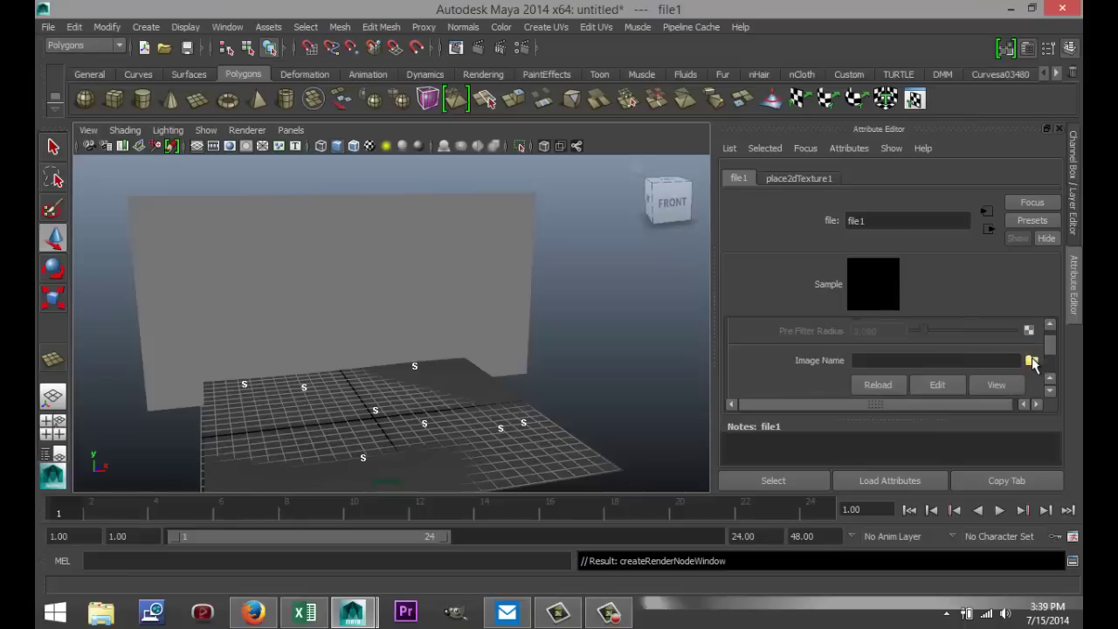
left_click(1031, 359)
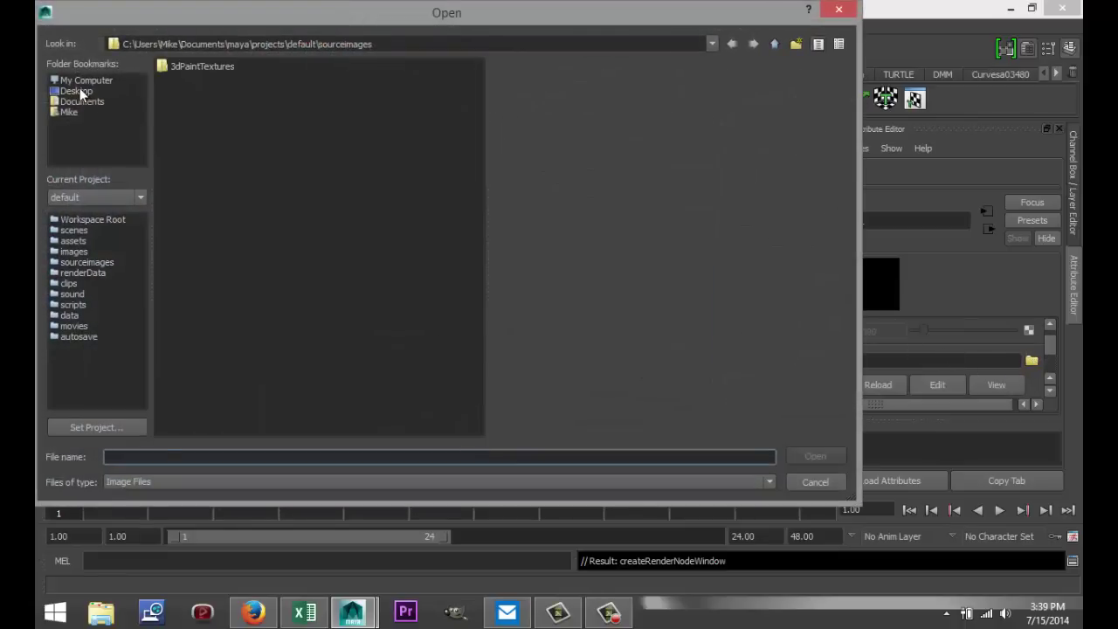
left_click(80, 90)
left_click(208, 106)
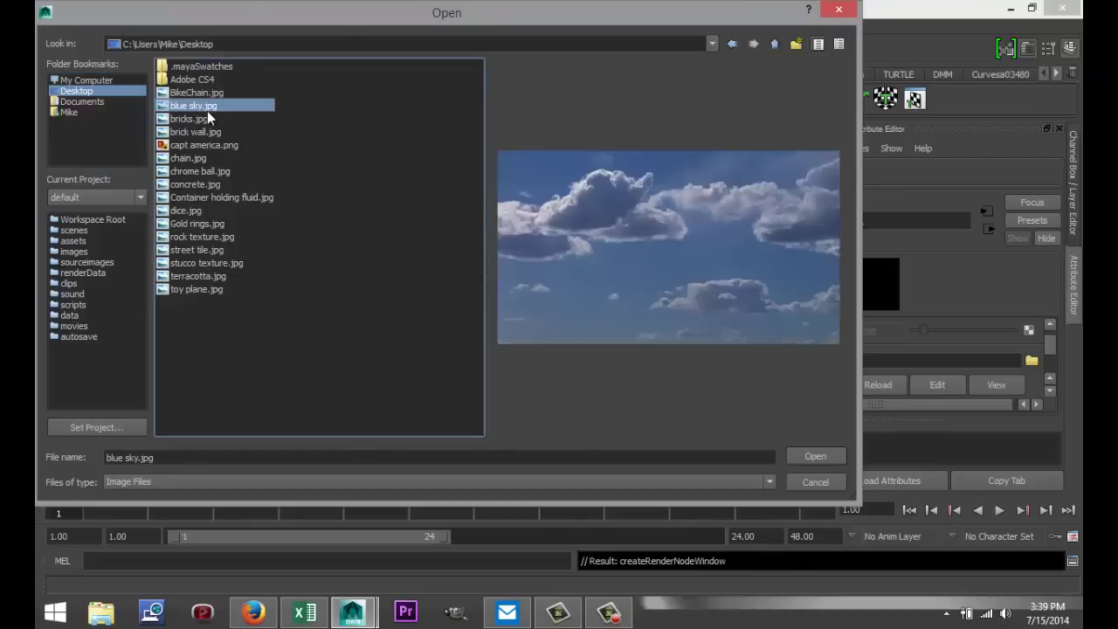
left_click(812, 456)
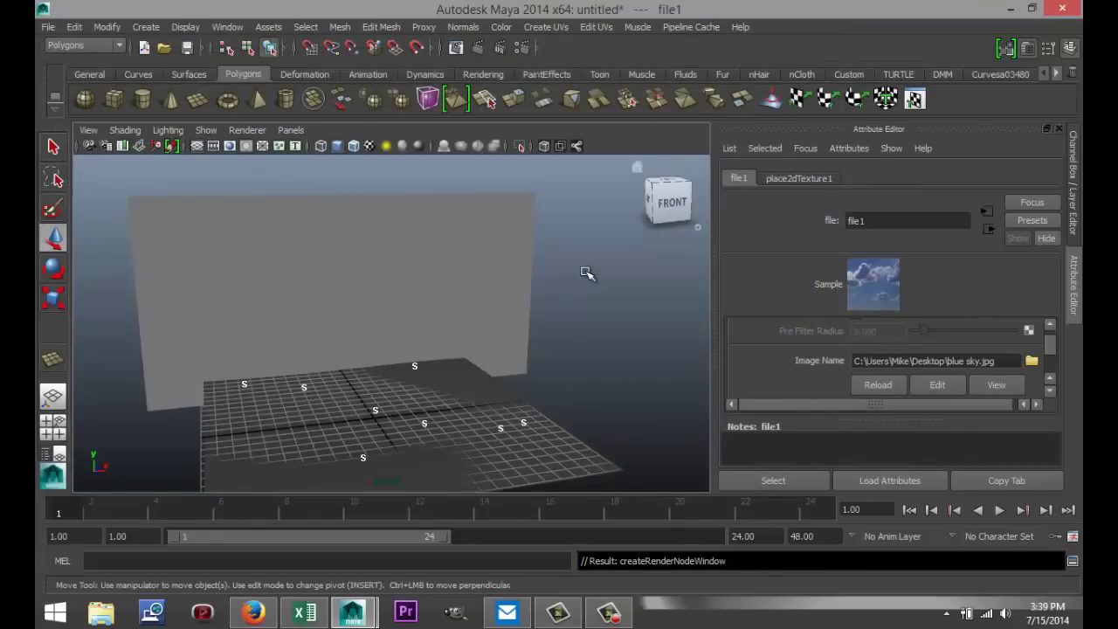
key("6")
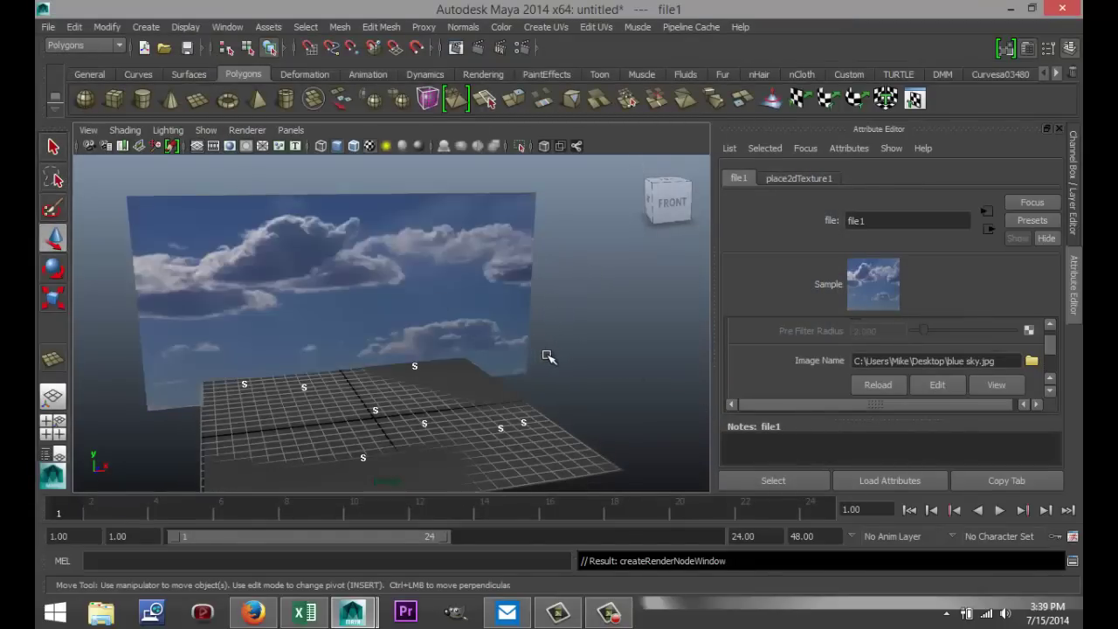
Widen the ground plane to an X scale of about 1.5 and shift it to about 1.6 along X
left_click_drag(597, 374, 582, 377, "alt")
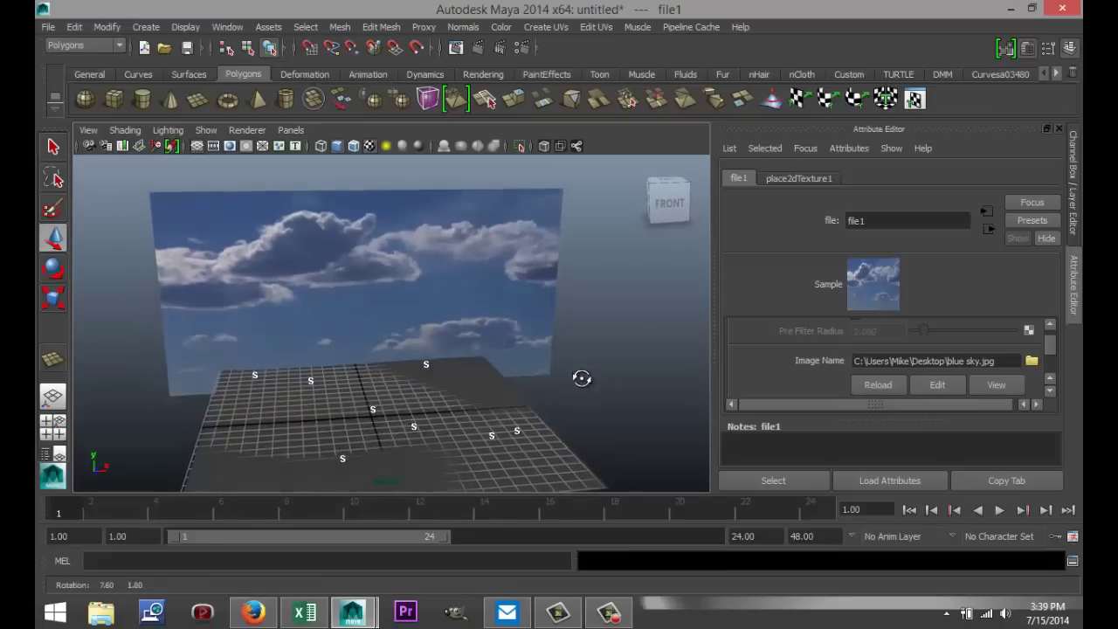
left_click(476, 397)
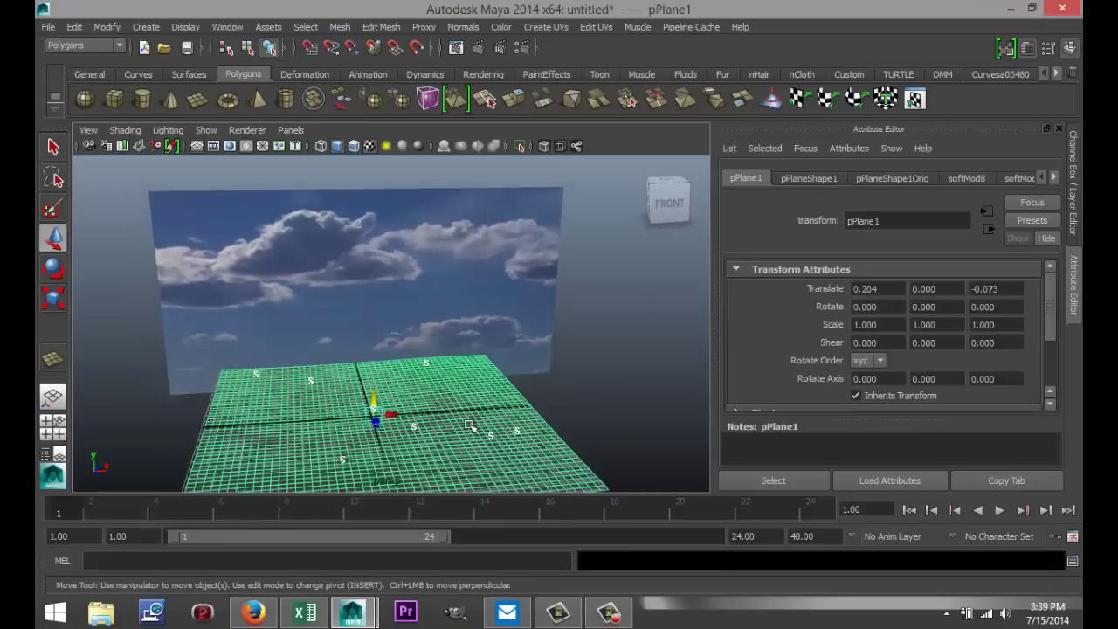
key("r")
left_click_drag(395, 415, 418, 423)
key("w")
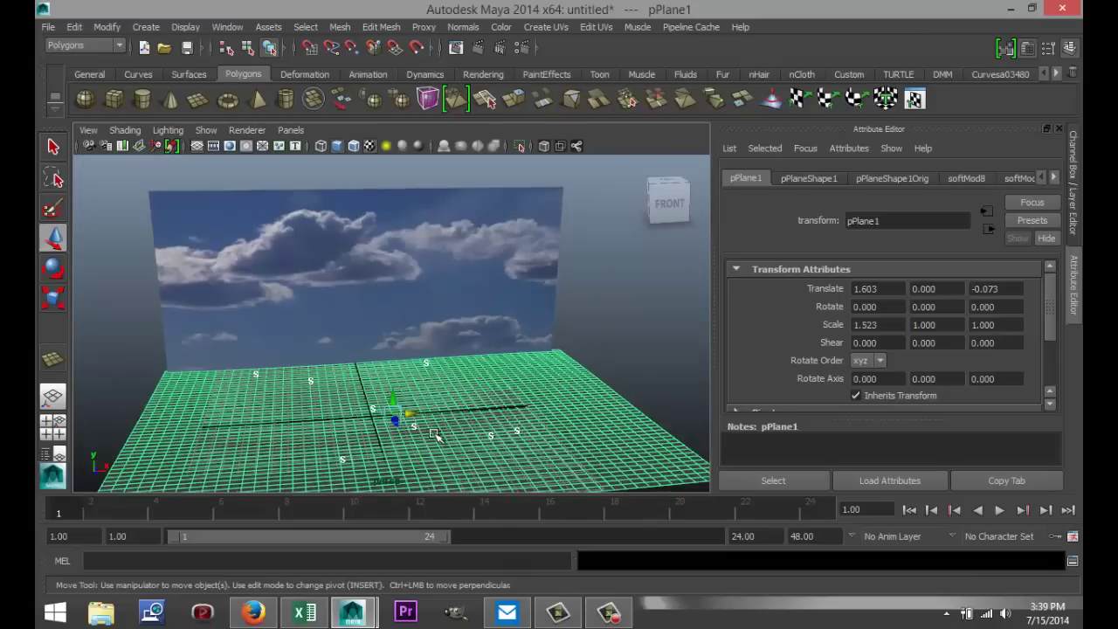
Apply the Grass fur preset to the ground plane
scroll(434, 434, "down", 2)
scroll(434, 434, "up", 2)
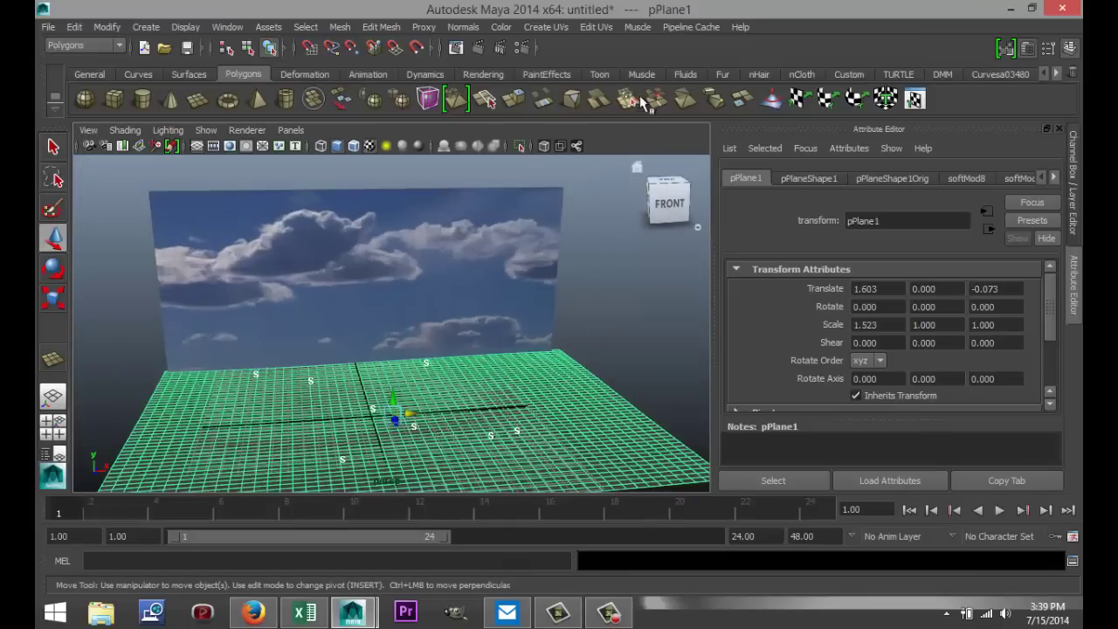
left_click(722, 75)
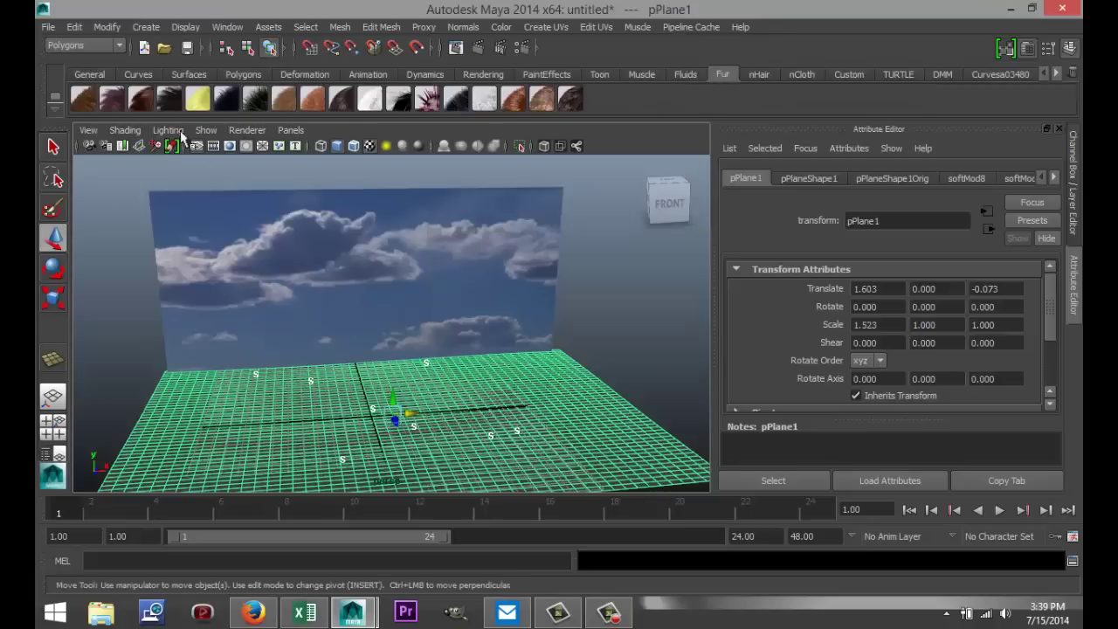
left_click(255, 103)
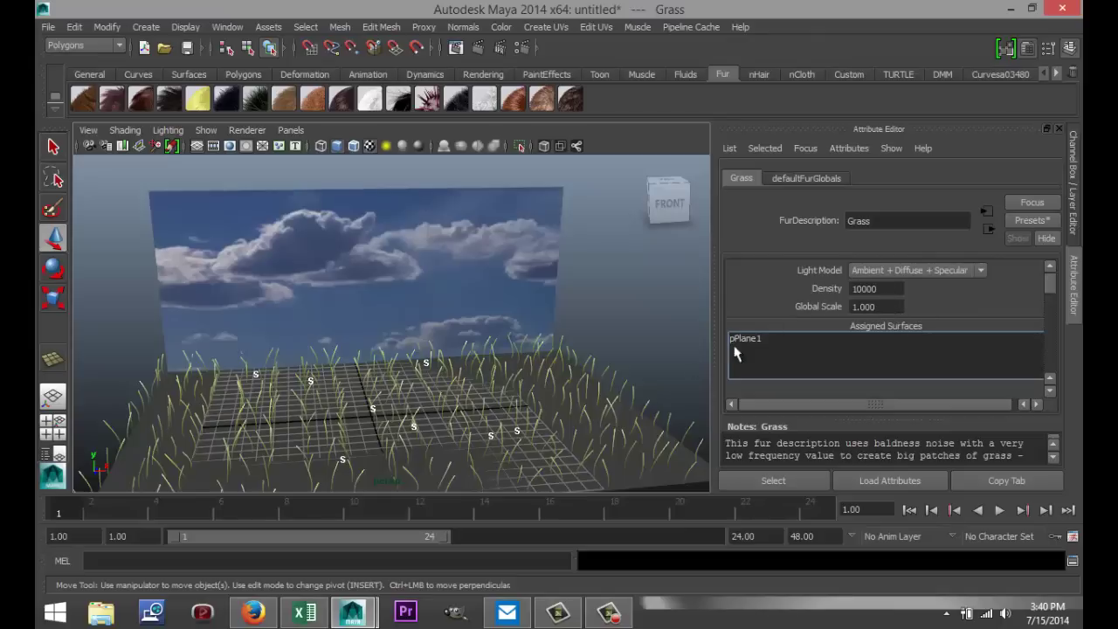
Set the grass fur feedback's U Samples and V Samples to 40 each
left_click(582, 405)
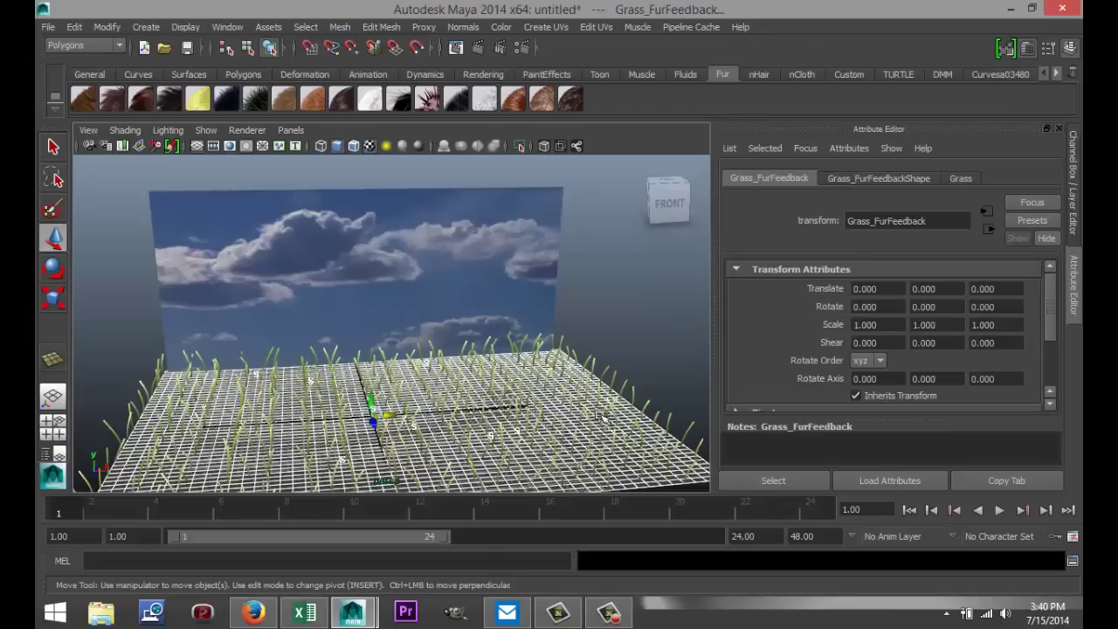
scroll(816, 290, "down", 3)
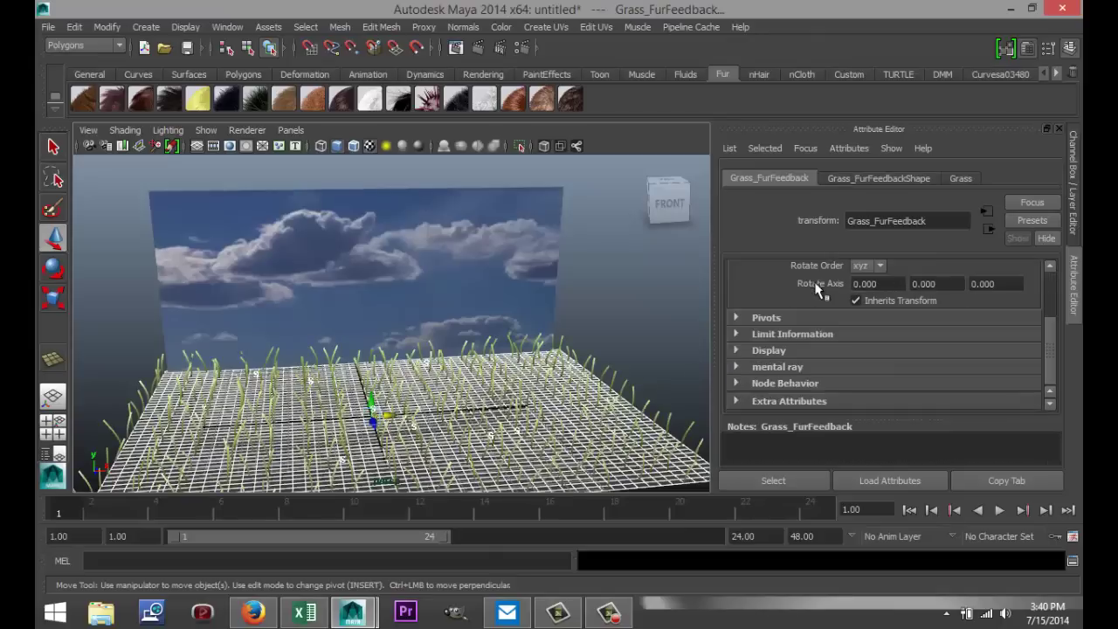
scroll(825, 282, "up", 3)
left_click(879, 178)
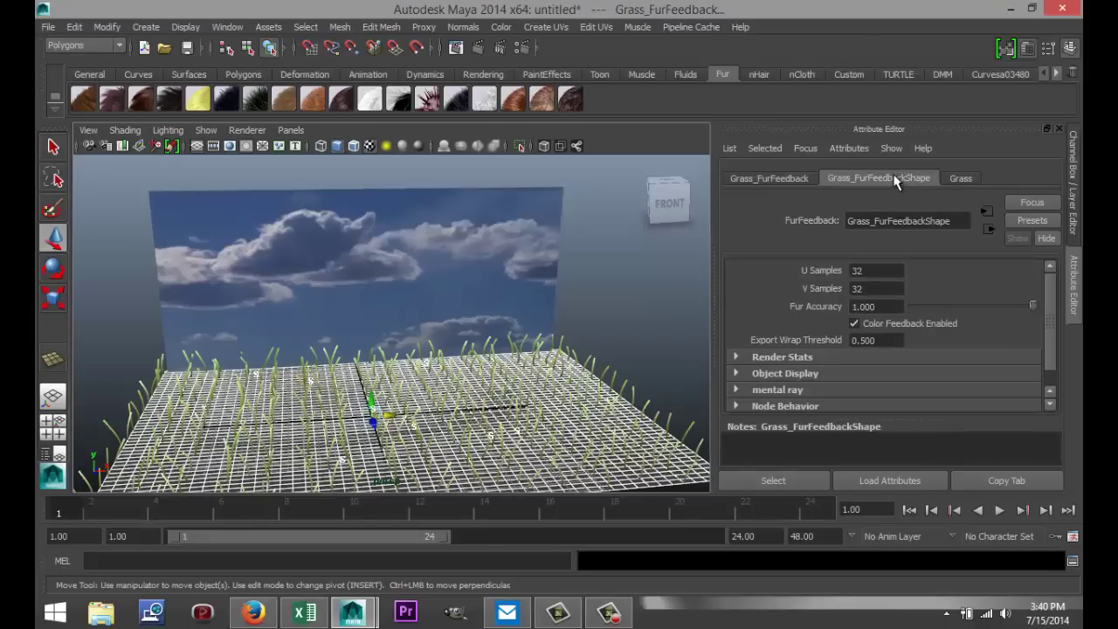
scroll(931, 296, "down", 1)
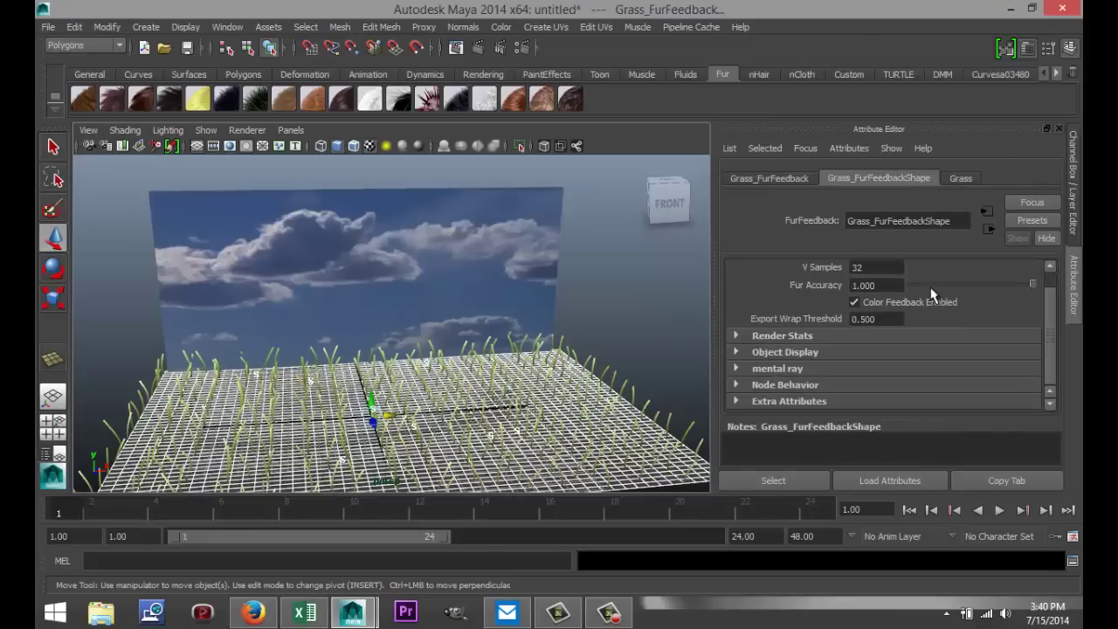
scroll(931, 297, "up", 1)
left_click(882, 271)
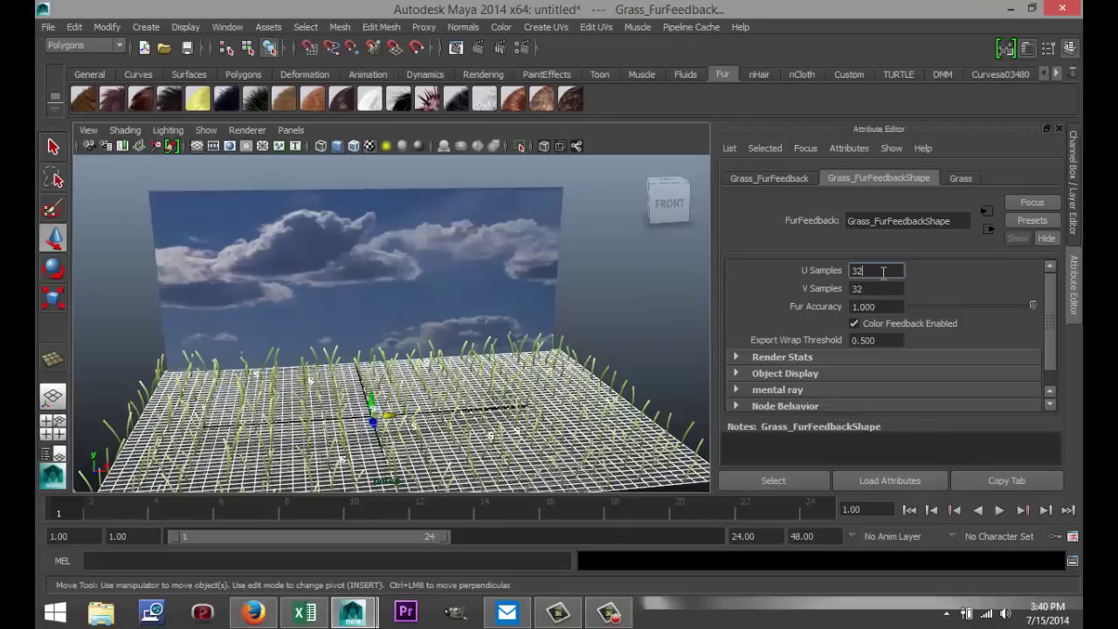
type("40")
left_click(879, 289)
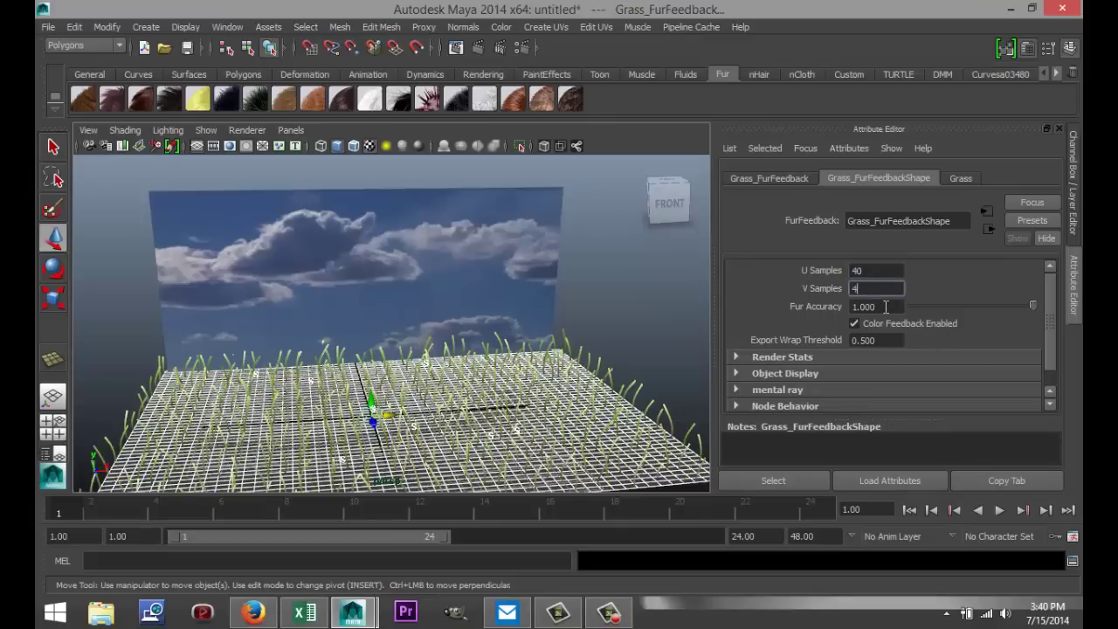
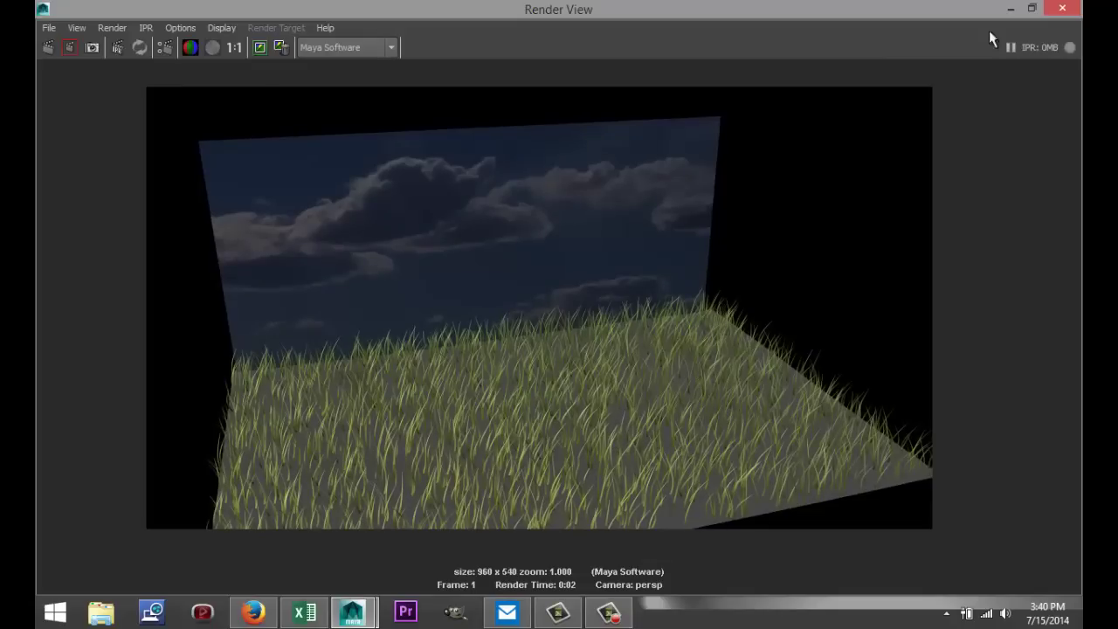
Close the test render and assign a new Lambert material to the ground plane
left_click(1063, 11)
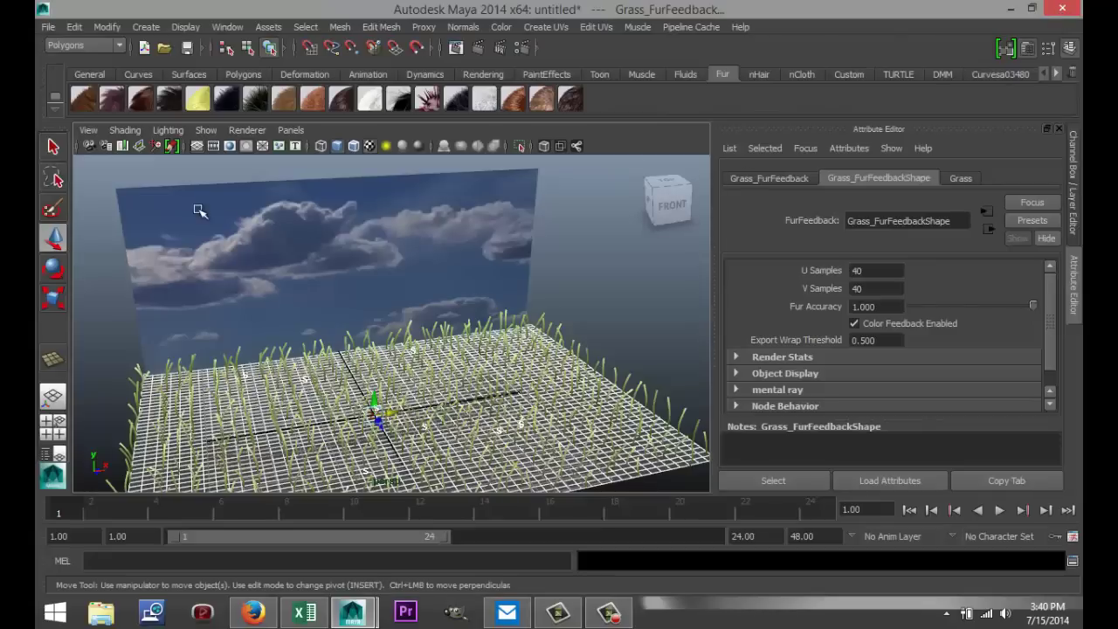
left_click(566, 431)
right_click_drag(569, 428, 591, 560)
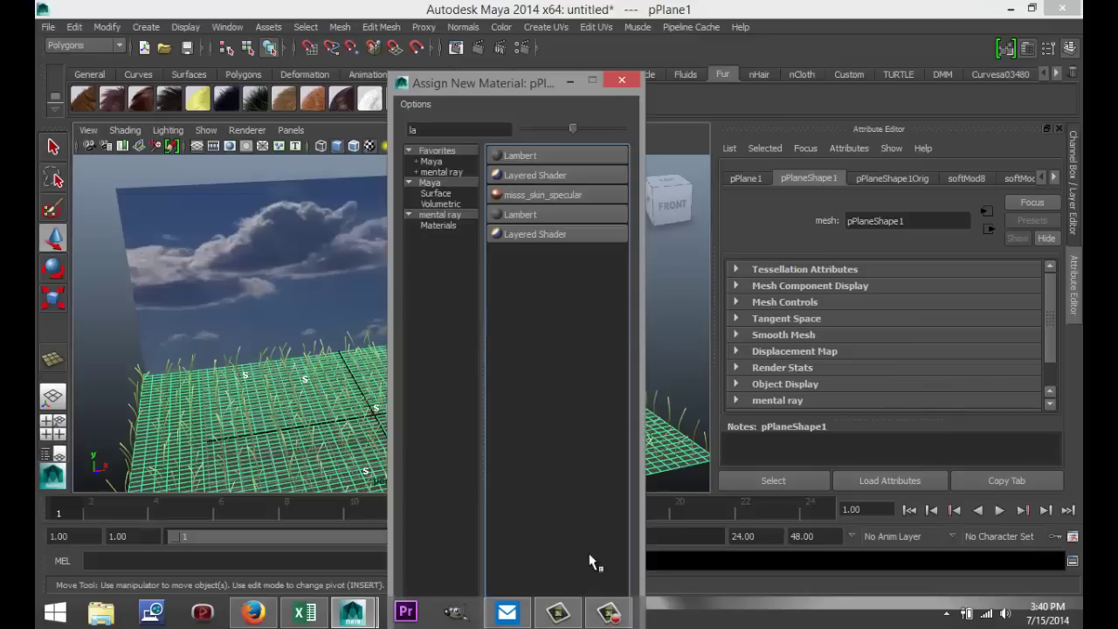
left_click(528, 157)
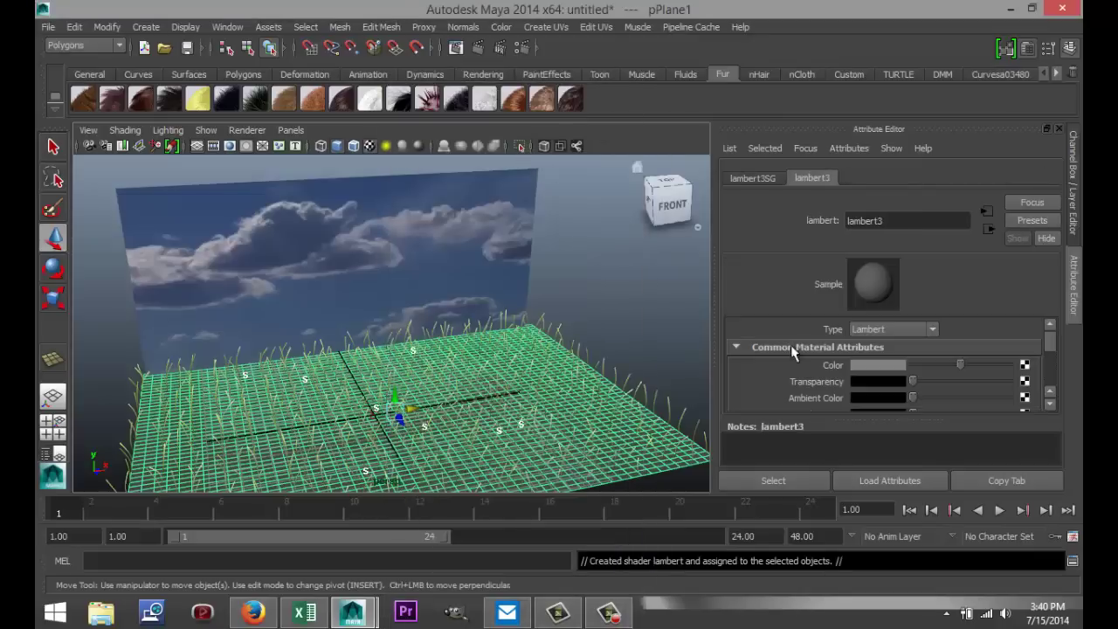
Set the ground material's color to a dark green with hue 120, and select the grass fur
left_click(874, 365)
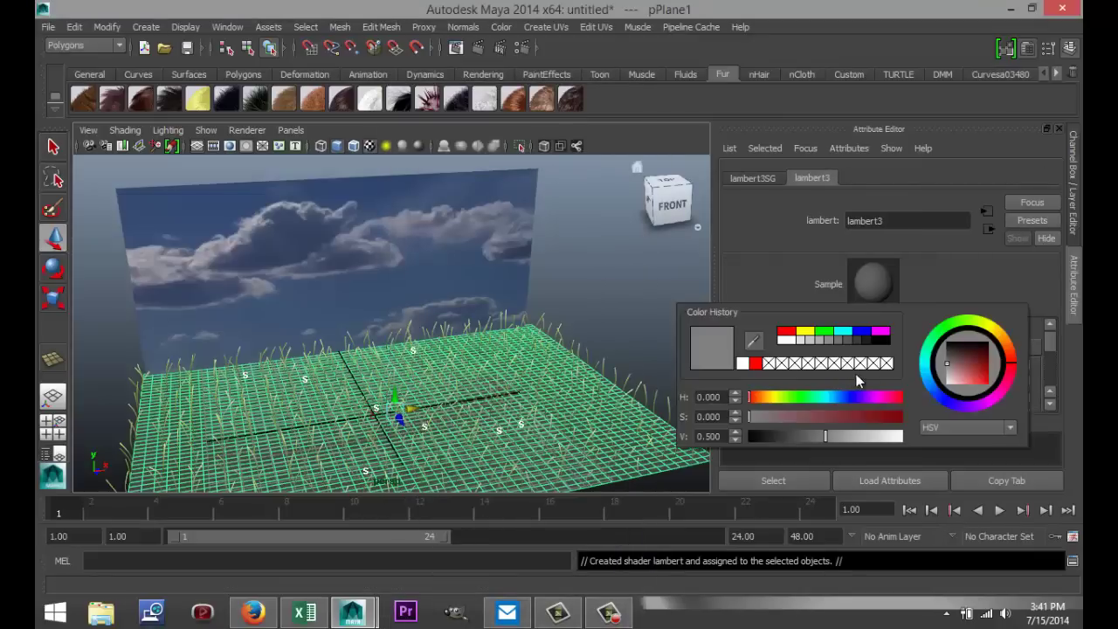
left_click(823, 331)
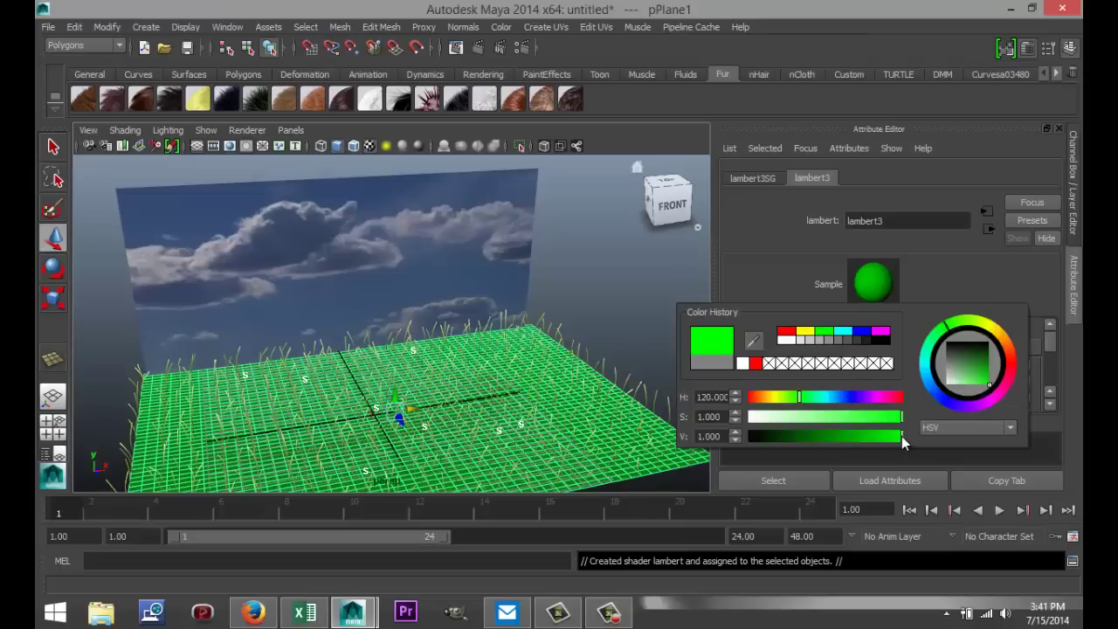
left_click_drag(901, 436, 788, 439)
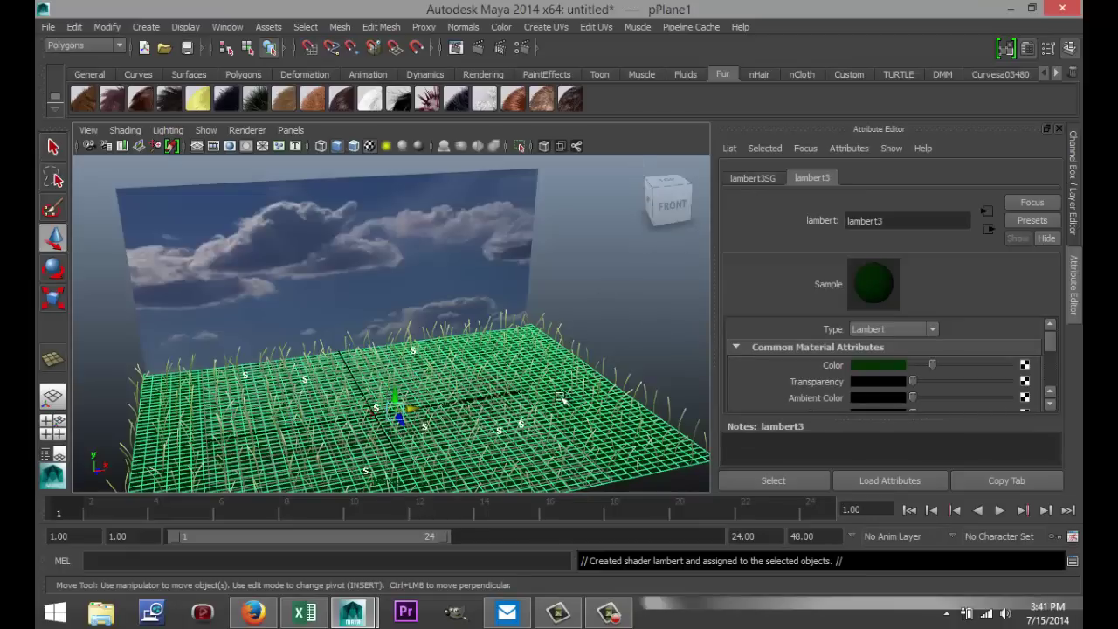
left_click(607, 329)
left_click(594, 368)
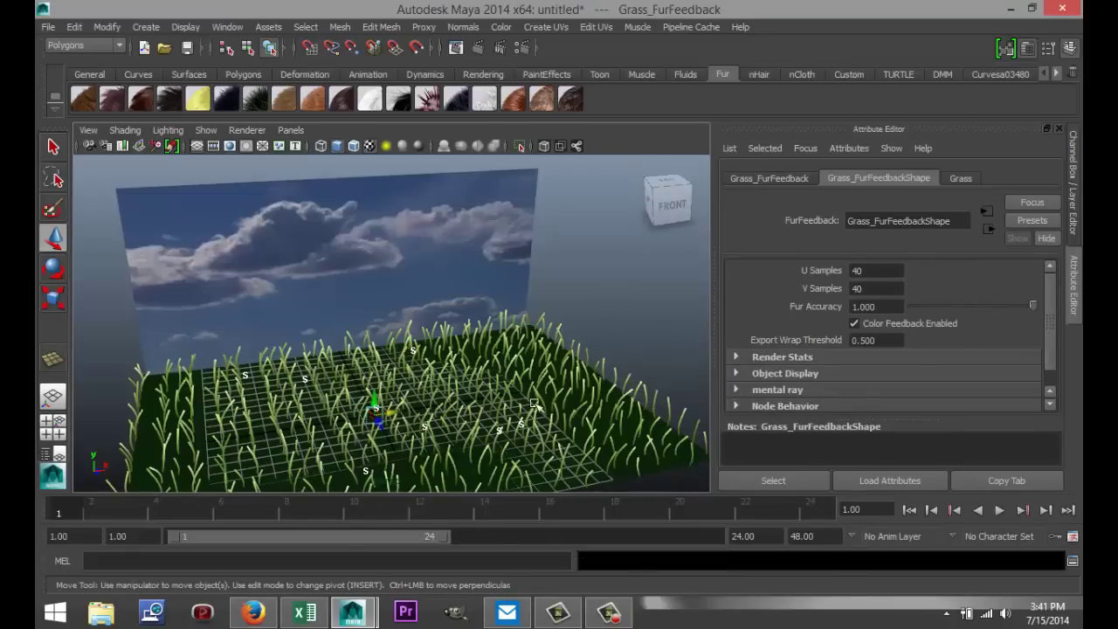
Set the Grass fur description's density to 100000 and check the result with a test render
left_click_drag(536, 403, 541, 397, "alt")
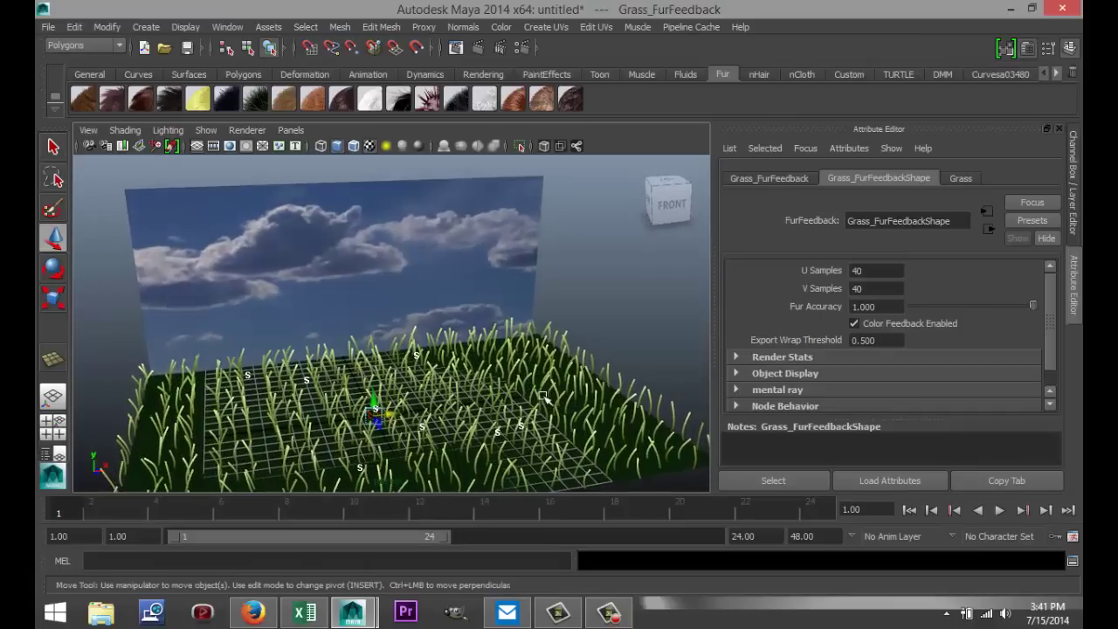
left_click(782, 177)
scroll(786, 327, "down", 4)
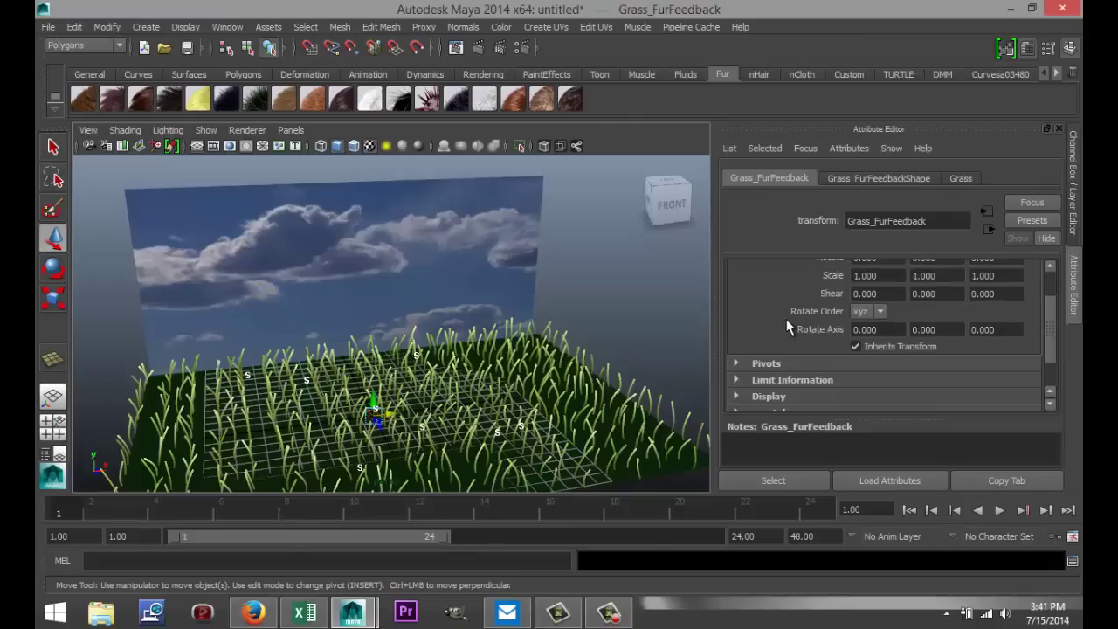
scroll(786, 327, "up", 2)
scroll(786, 328, "up", 2)
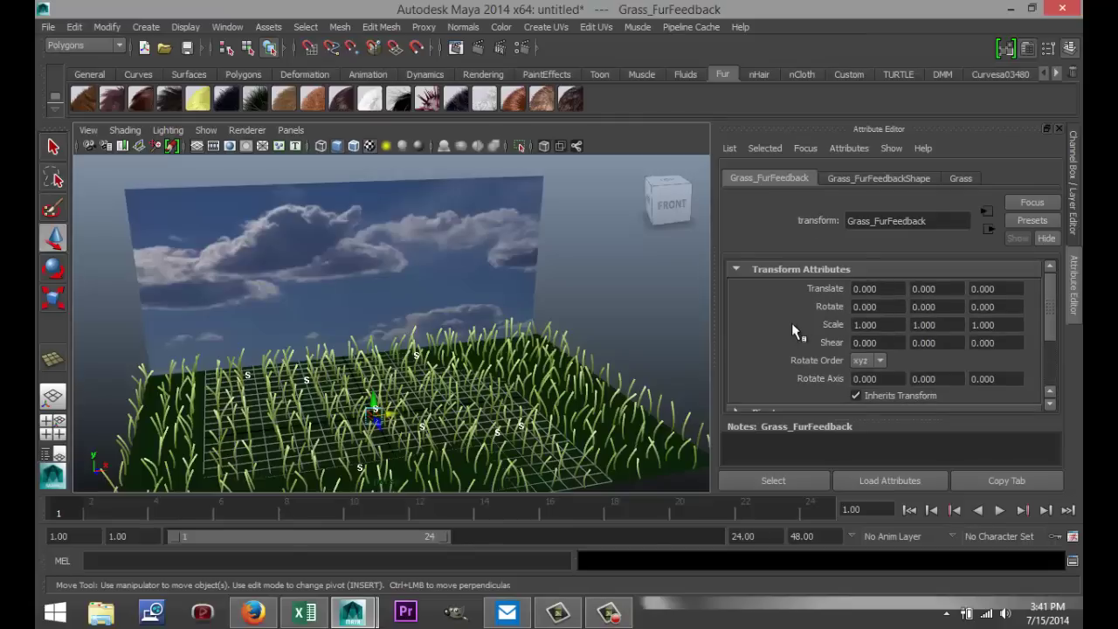
left_click(961, 177)
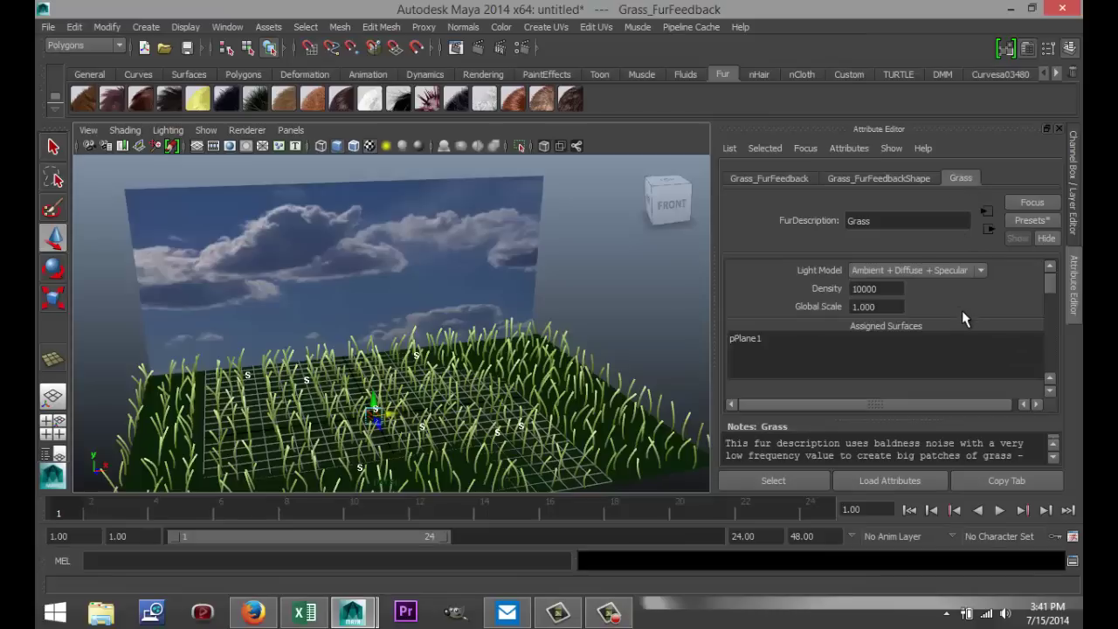
left_click(892, 288)
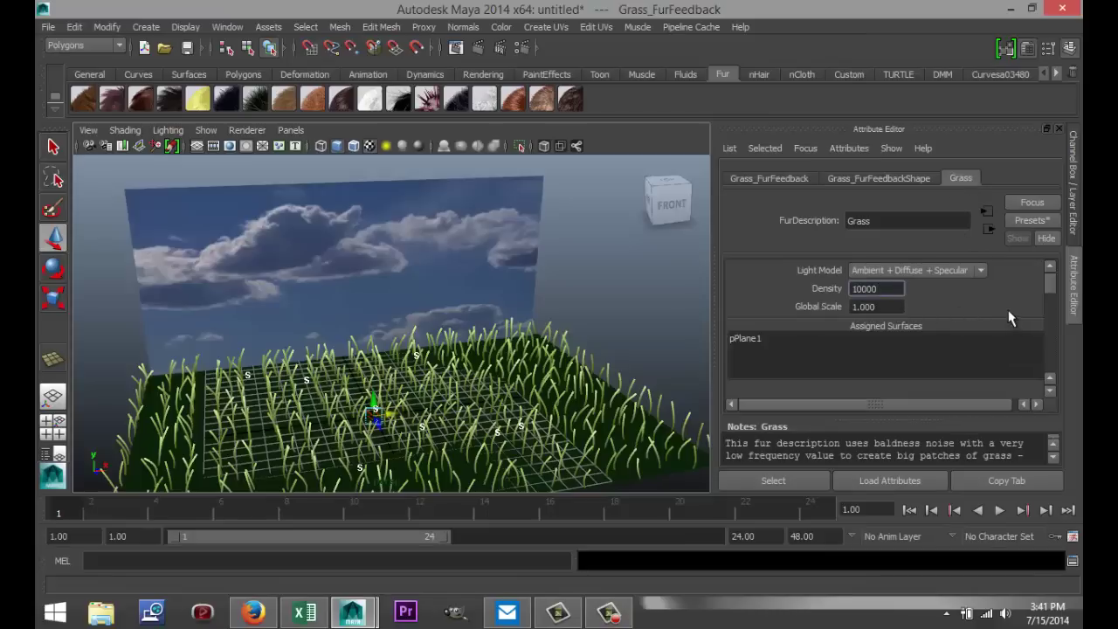
type("0")
left_click(681, 305)
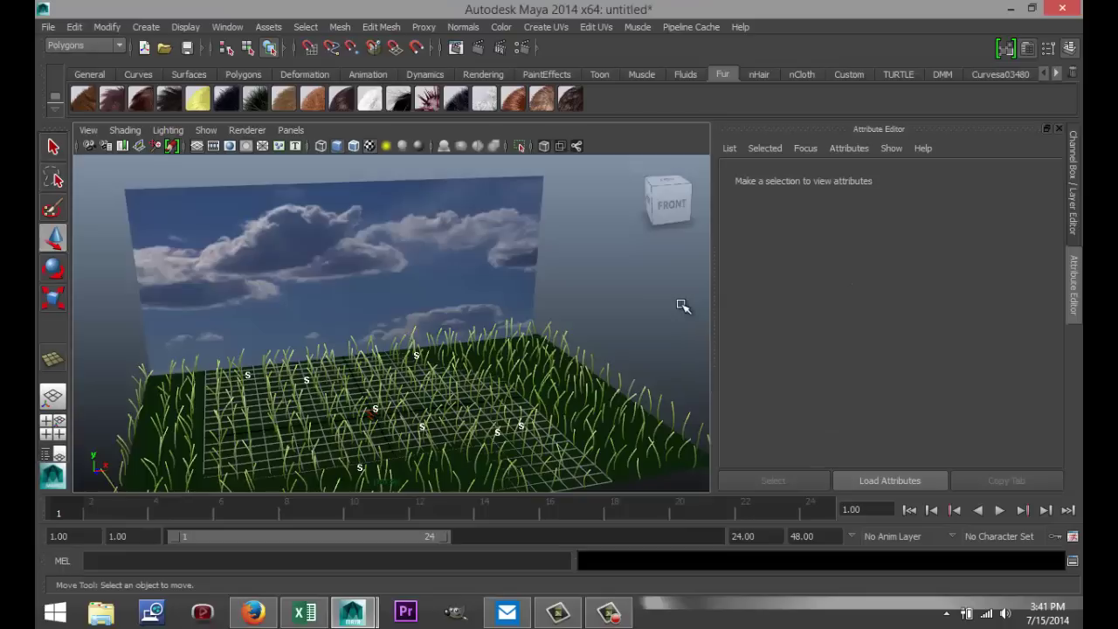
left_click(478, 48)
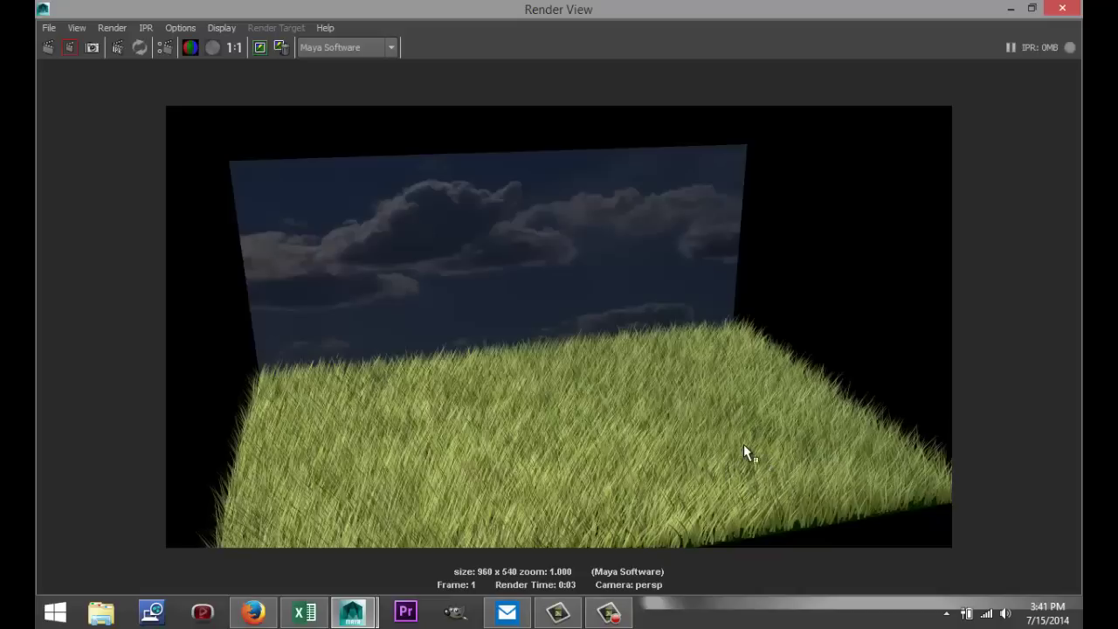
left_click(1063, 11)
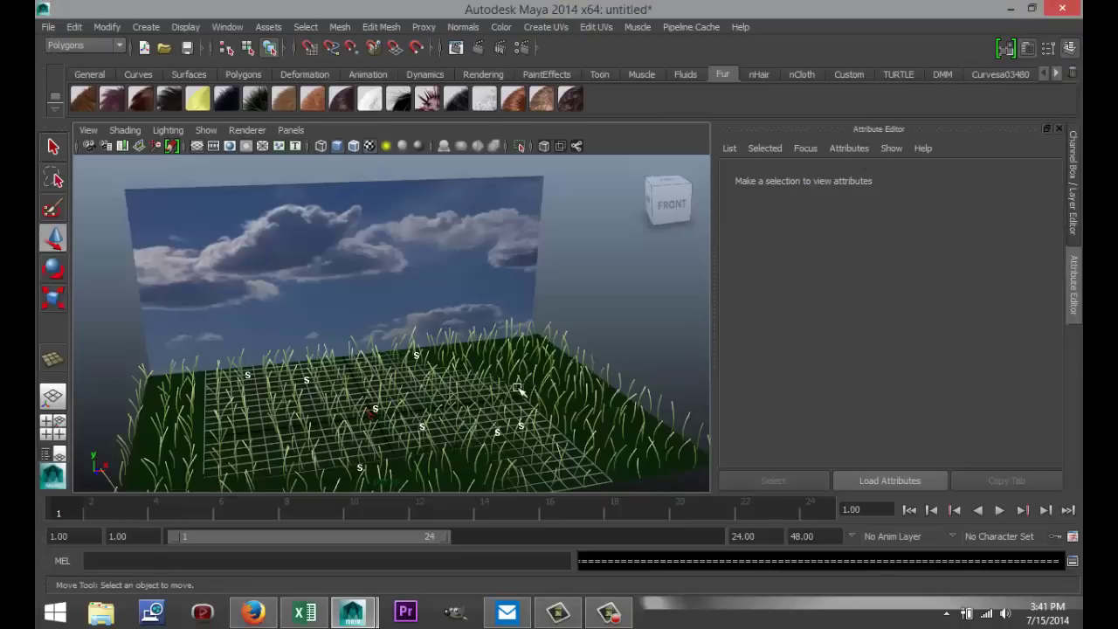
Set the renderer to mental ray in the render settings
left_click(520, 49)
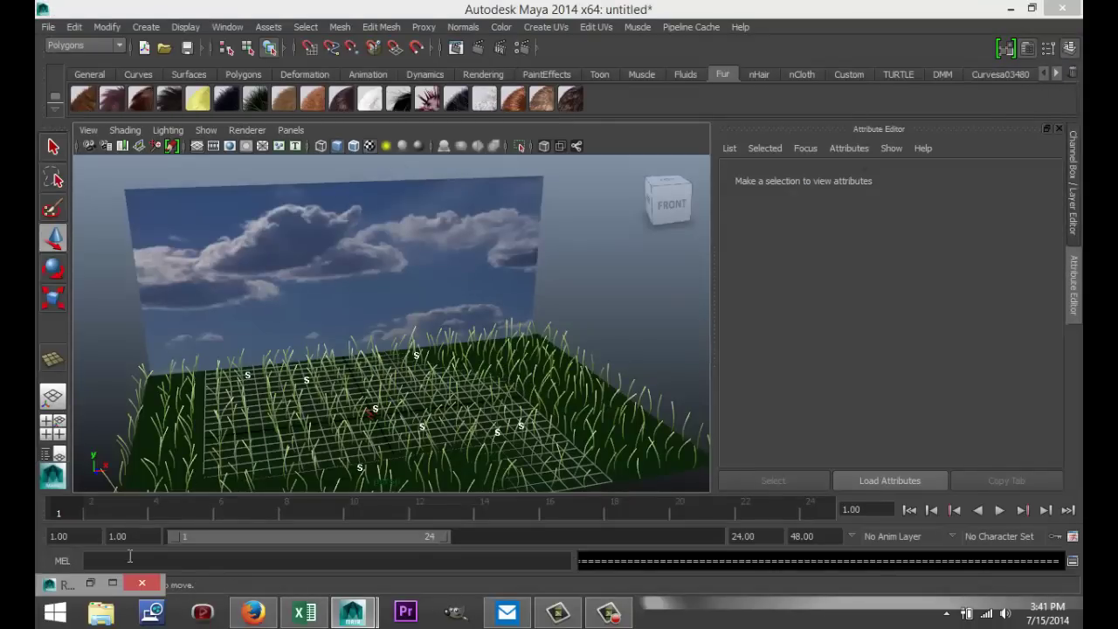
left_click(113, 581)
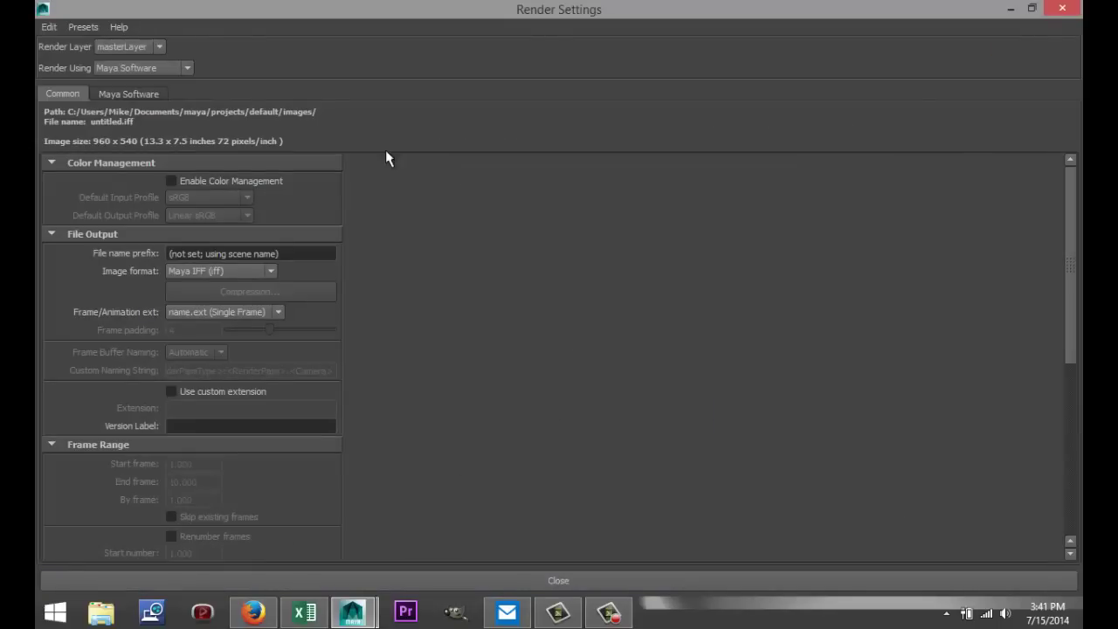
left_click(188, 69)
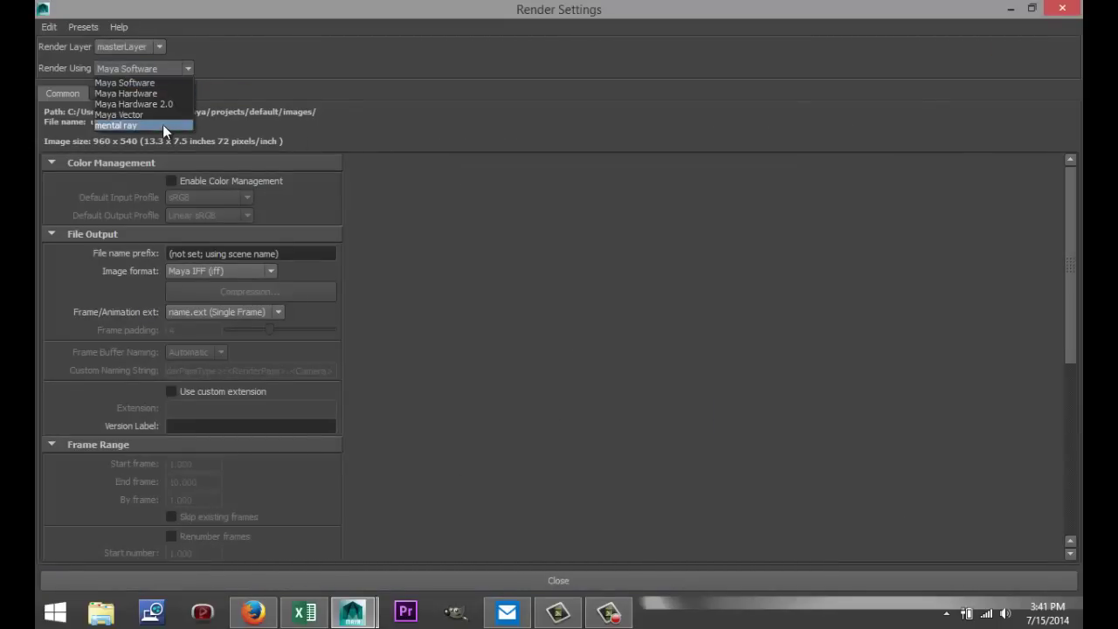
left_click(163, 125)
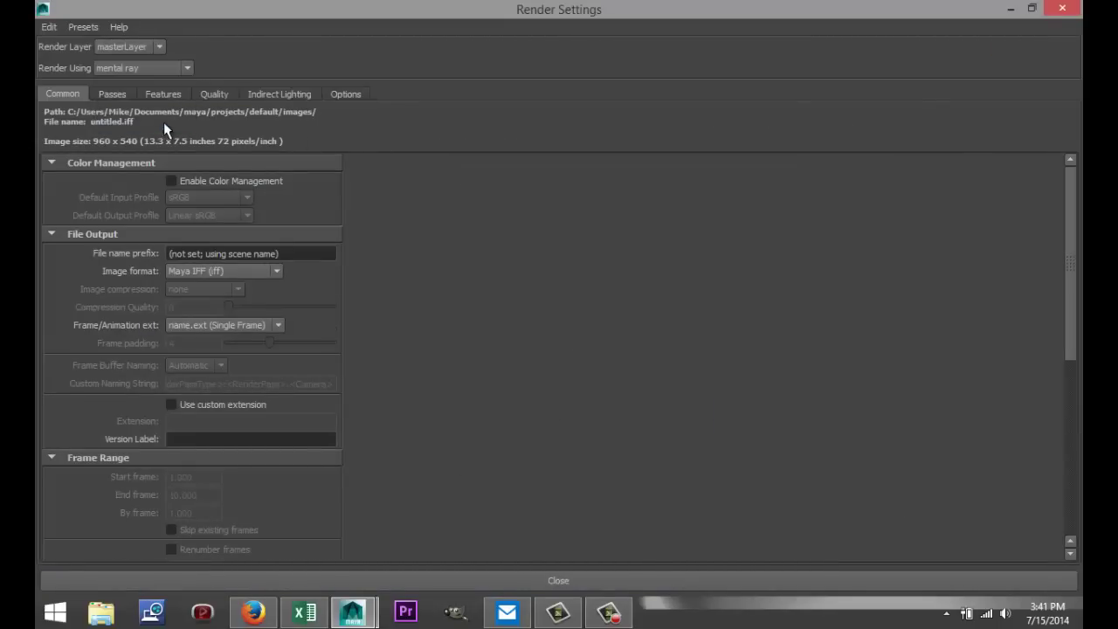
Create an Image Based Lighting environment for the scene in the indirect lighting settings
left_click(294, 96)
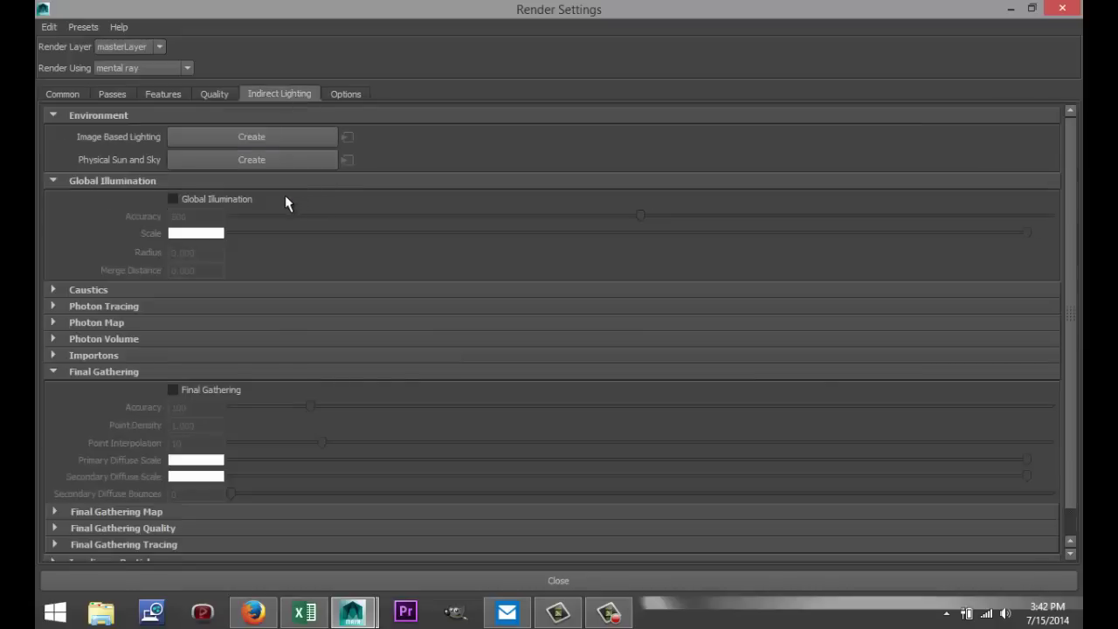
left_click(259, 135)
left_click(1011, 10)
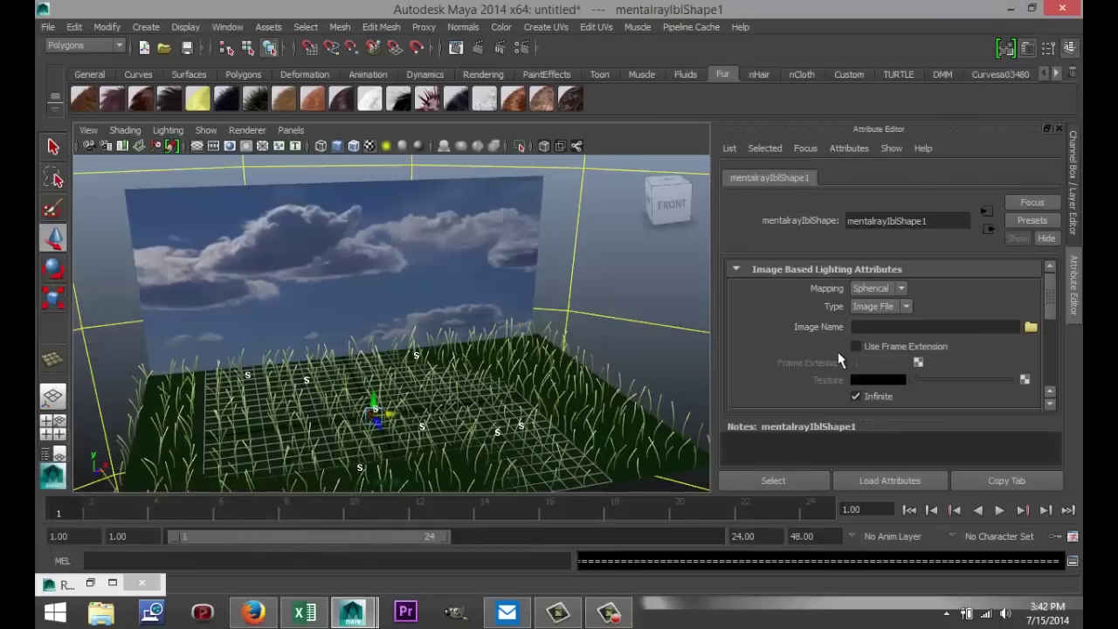
Load Sky 1.hdr from the maya HDRI folder in Documents as the image-based lighting image
left_click(1030, 328)
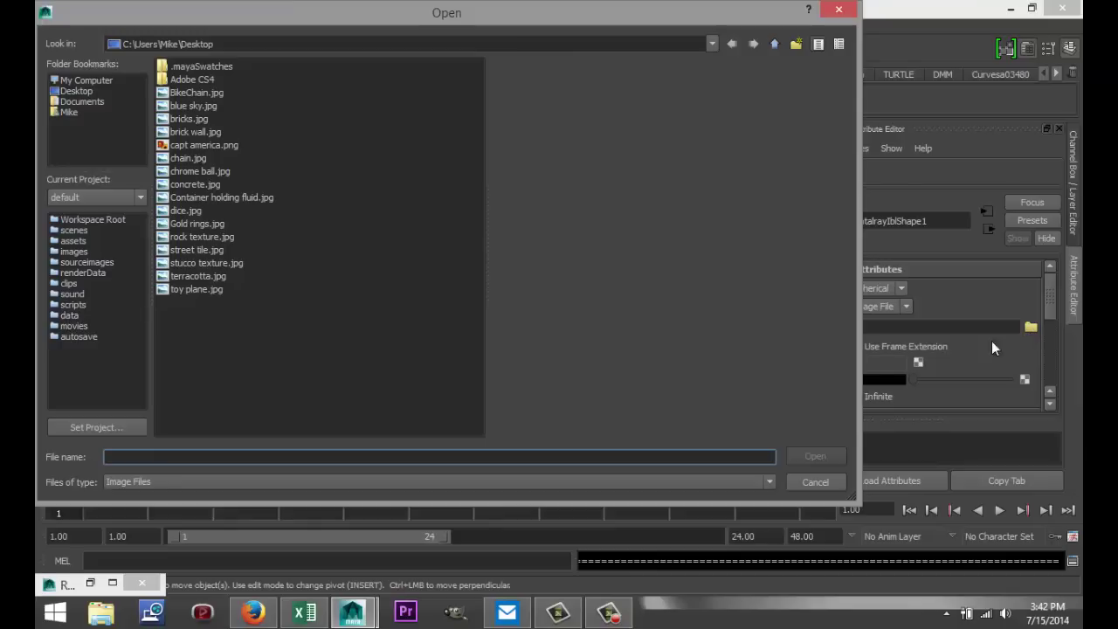
left_click(774, 48)
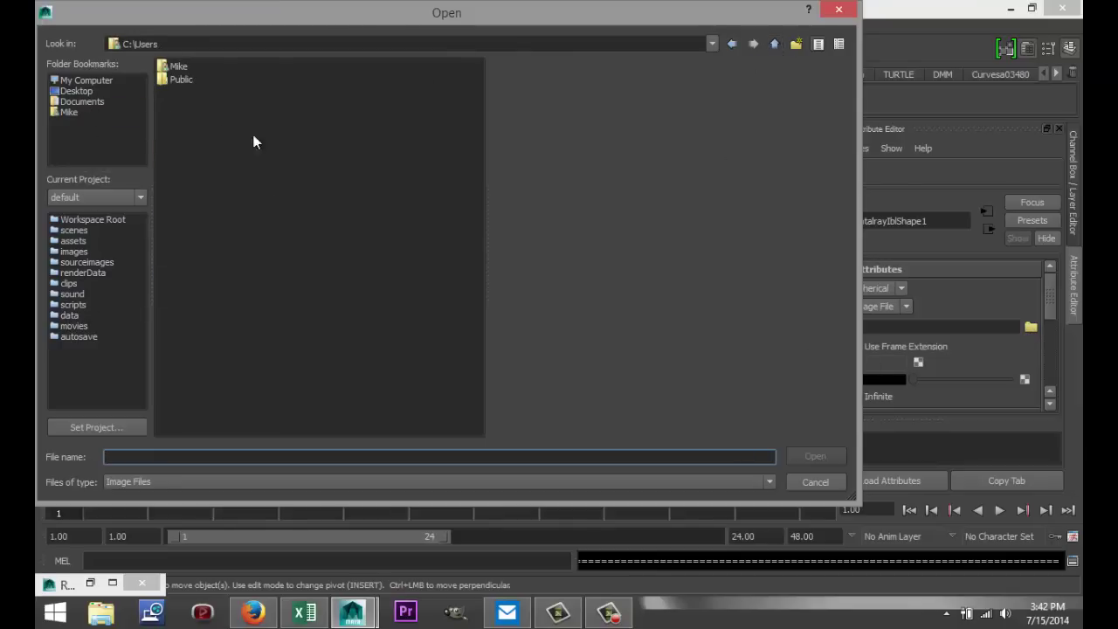
left_click(83, 102)
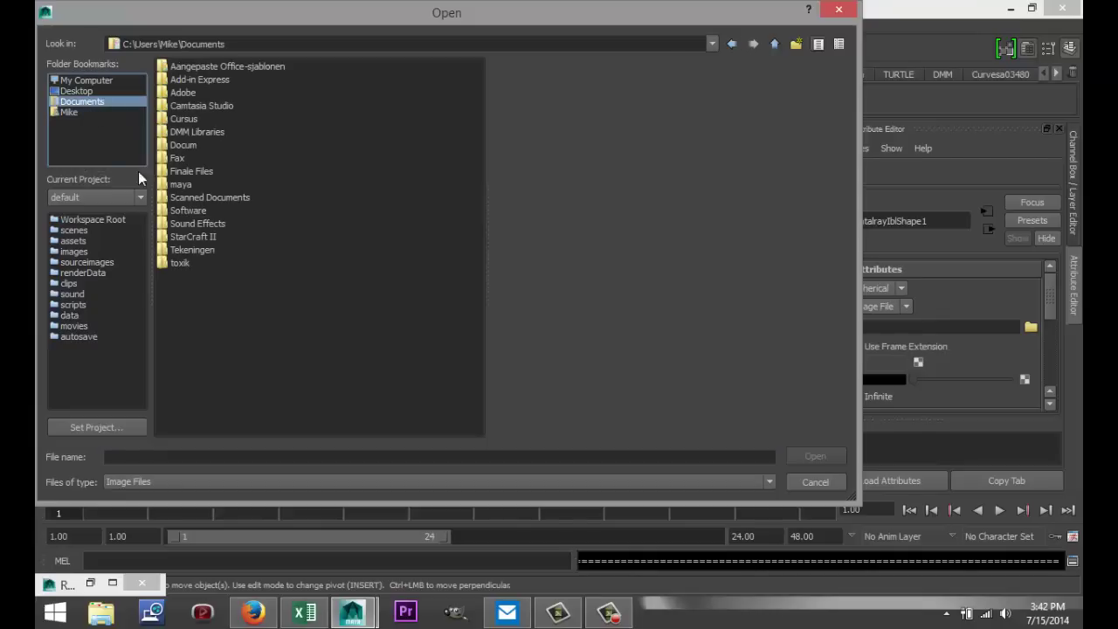
double_click(184, 185)
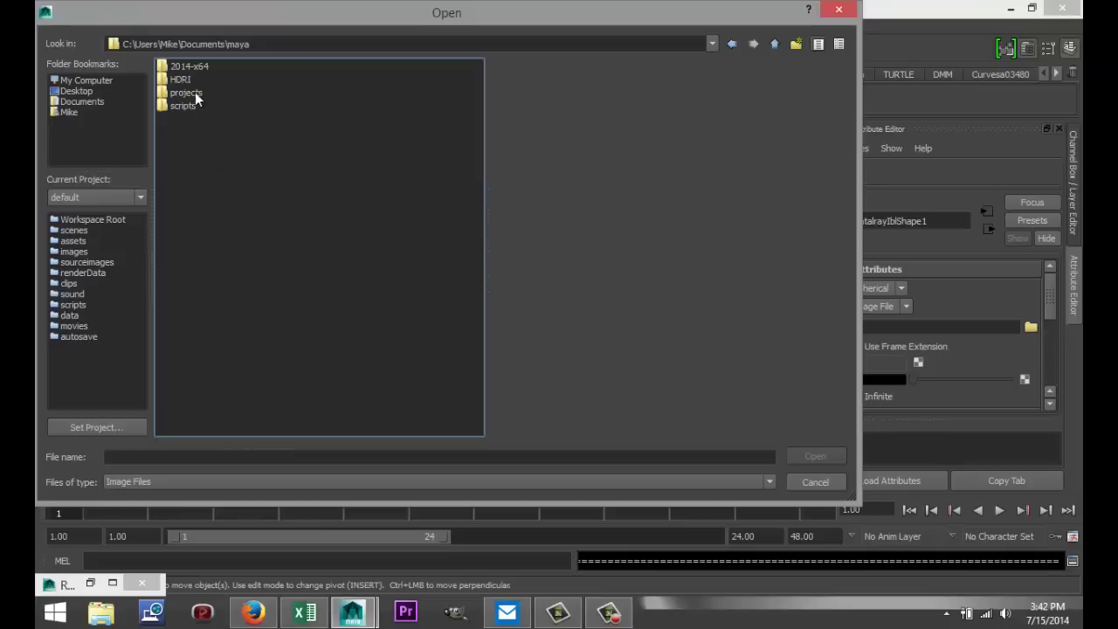
double_click(181, 79)
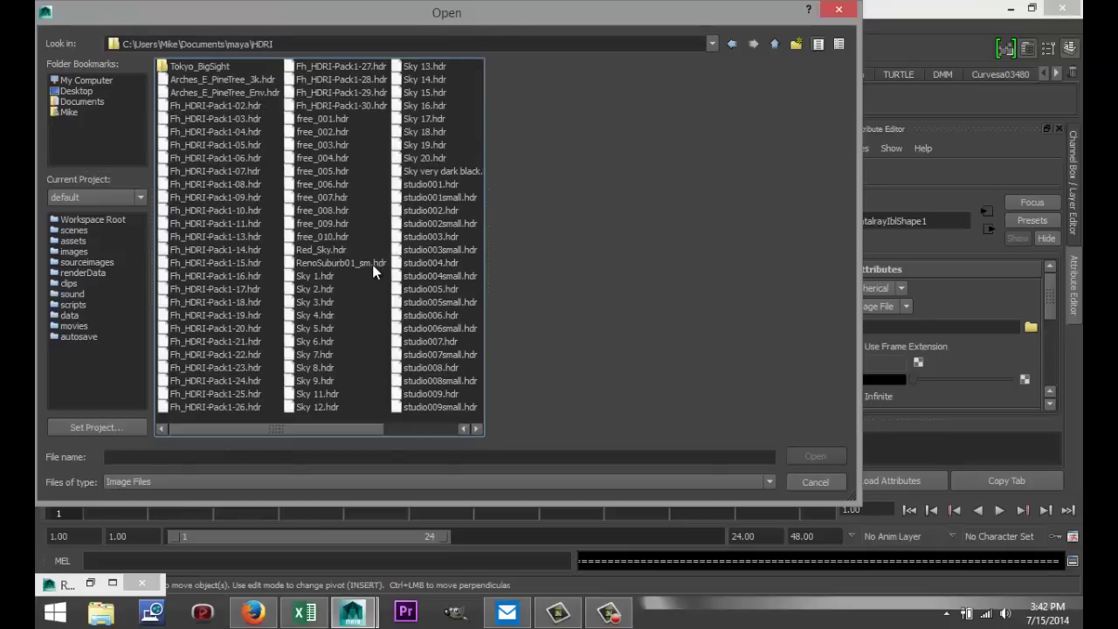
left_click(316, 276)
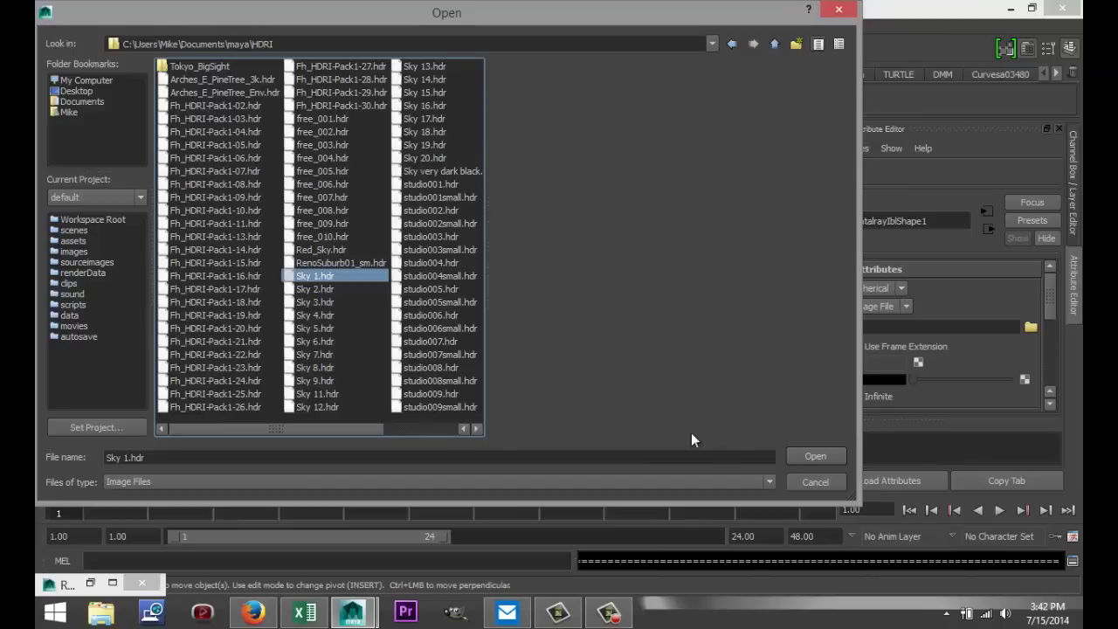
left_click(816, 457)
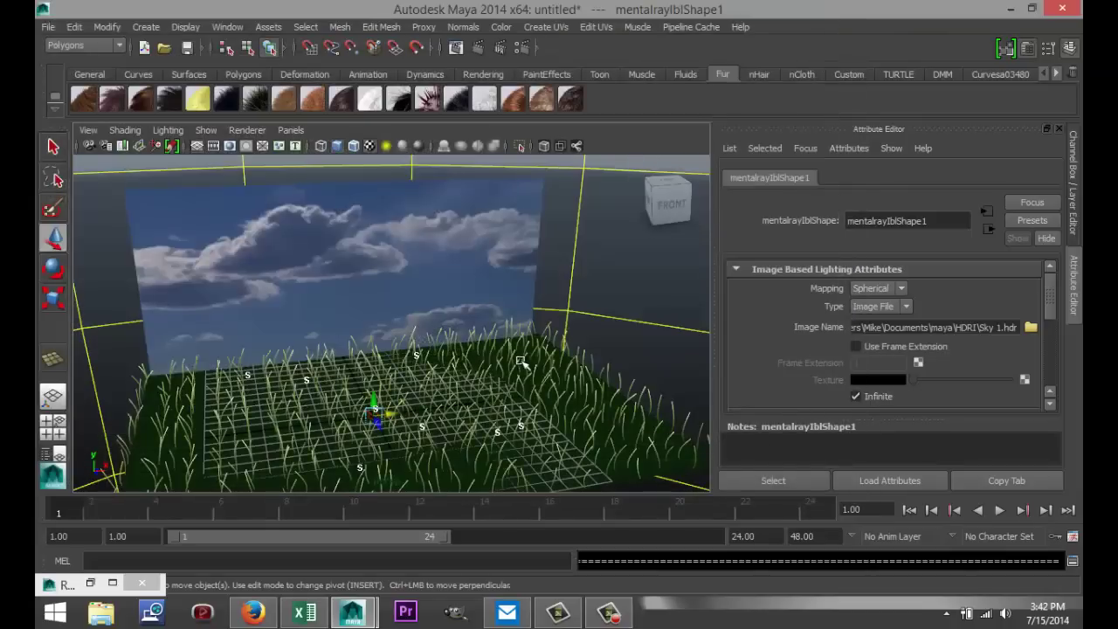
Frame the perspective view close and low over the grass so the cloudy backdrop fills the area behind it
scroll(545, 360, "down", 5)
scroll(545, 360, "down", 3)
scroll(545, 361, "up", 8)
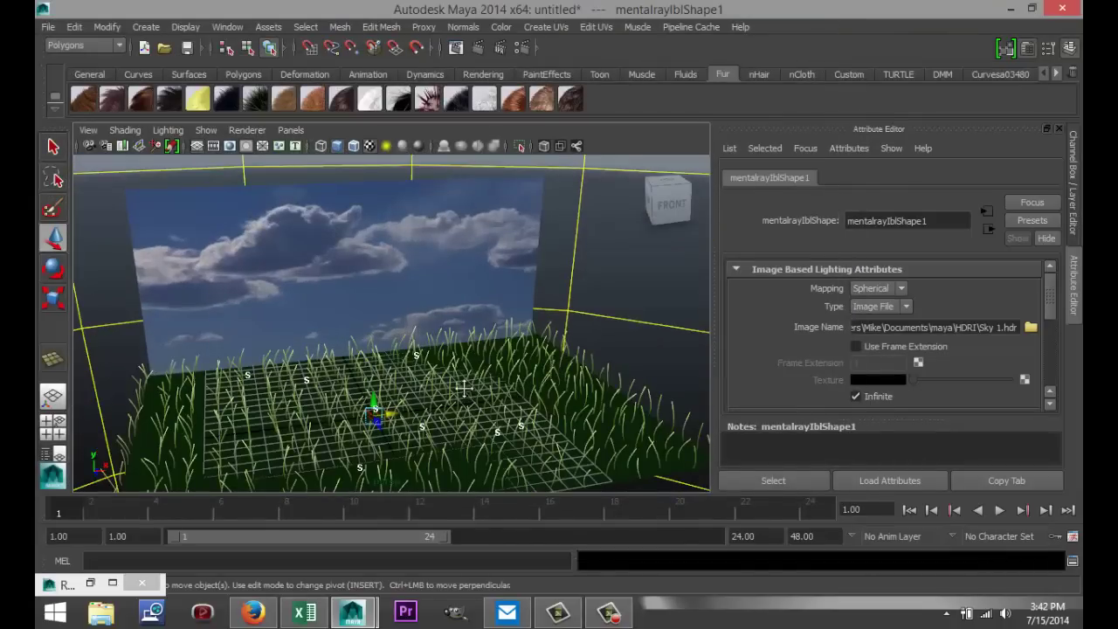
middle_click_drag(463, 389, 482, 349, "alt")
scroll(482, 349, "up", 3)
left_click_drag(482, 349, 548, 393, "alt")
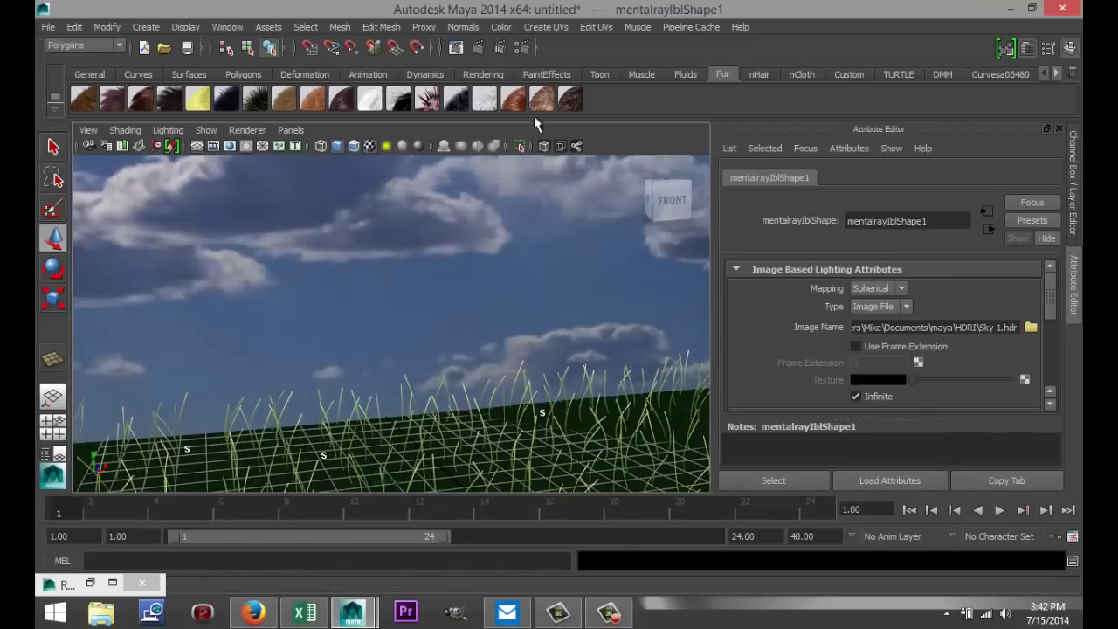
Raise the Unified Sampling quality in the mental ray render settings
left_click(521, 48)
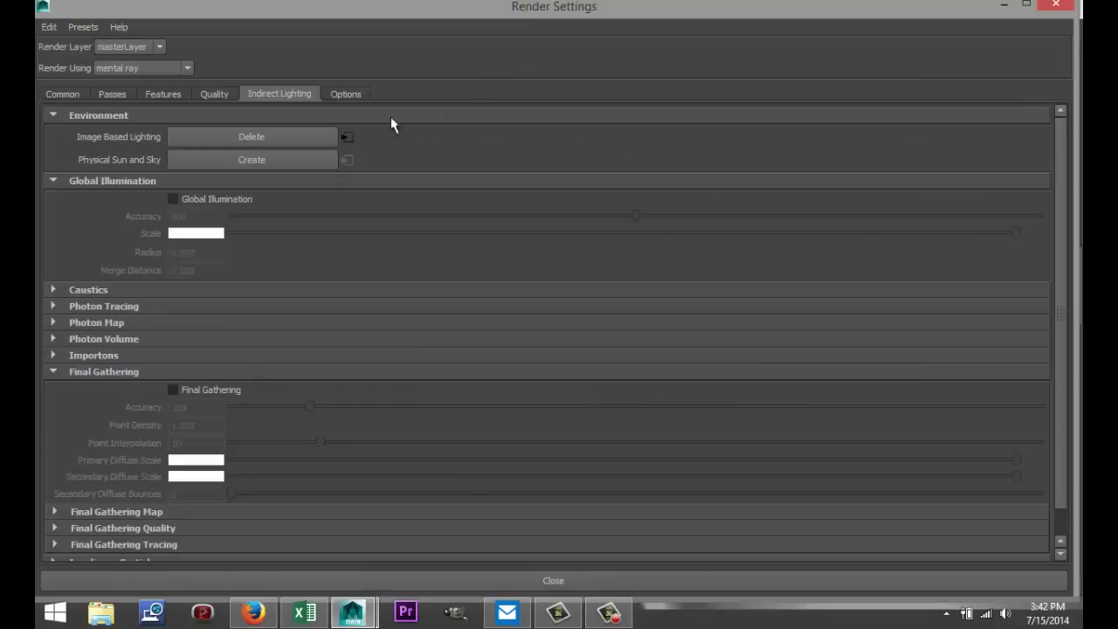
left_click(217, 93)
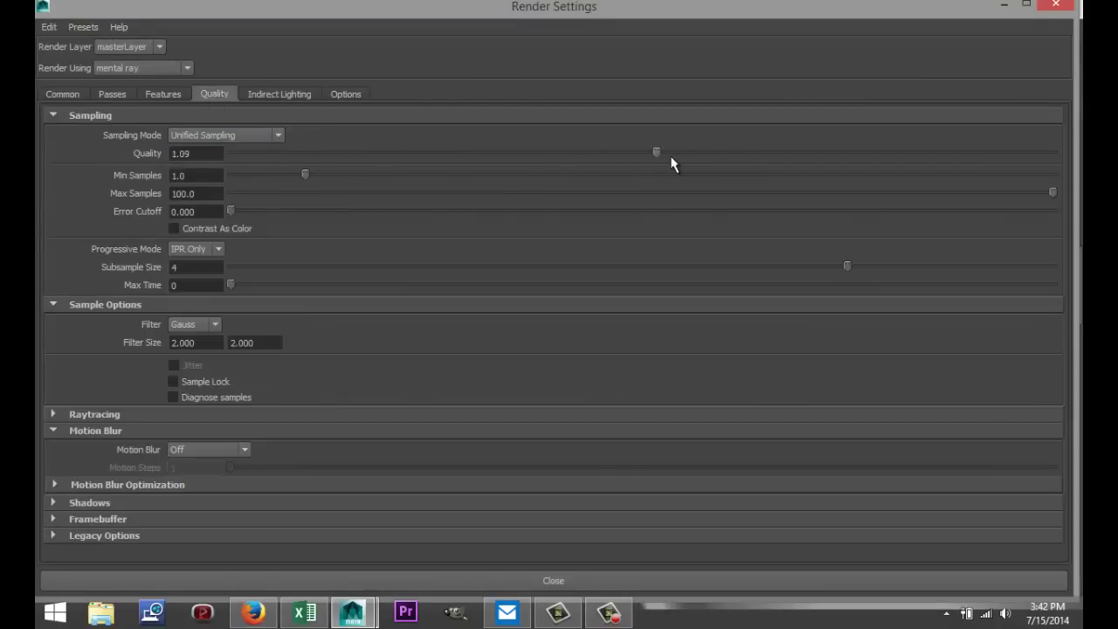
left_click_drag(671, 159, 730, 162)
Set the render image size to the HD 1080 preset and minimize the render settings
left_click(65, 95)
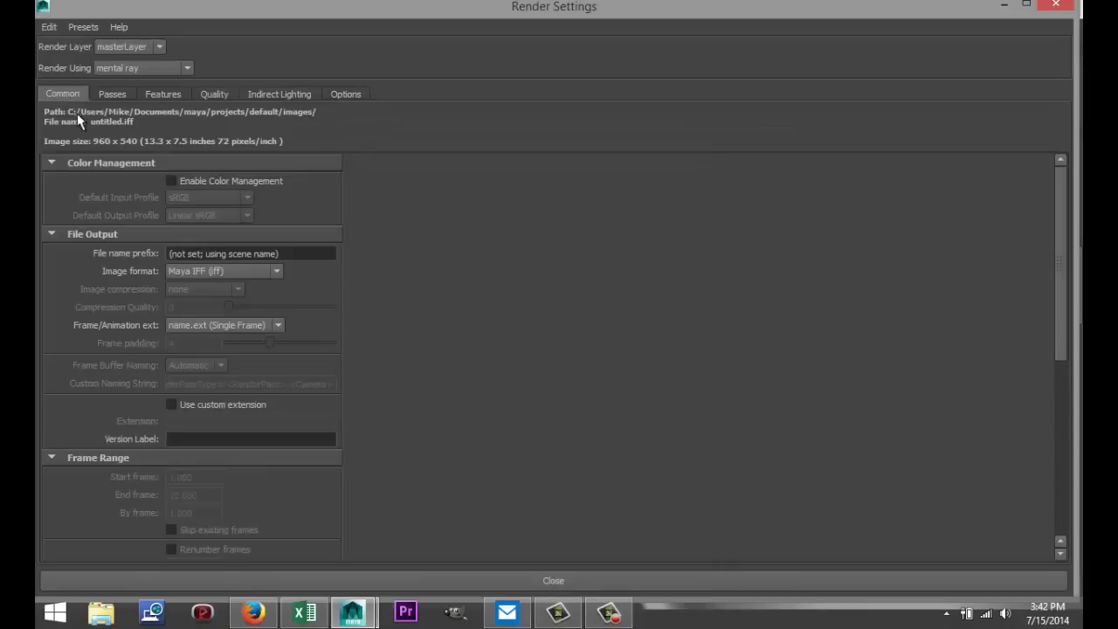
scroll(349, 413, "down", 5)
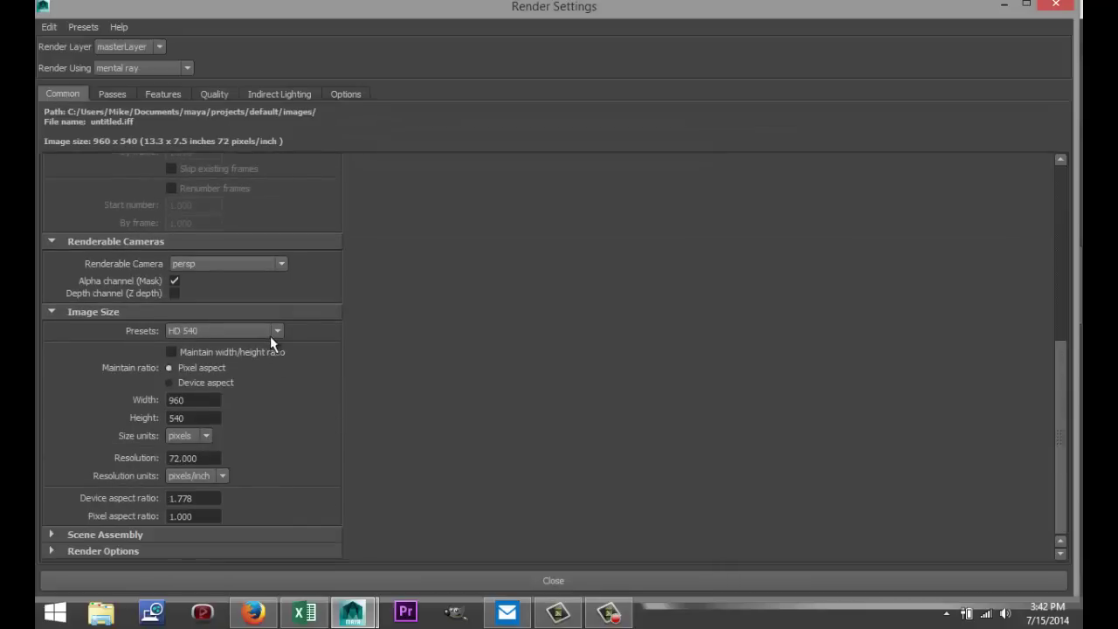
left_click(277, 331)
left_click_drag(275, 363, 280, 373)
left_click(232, 398)
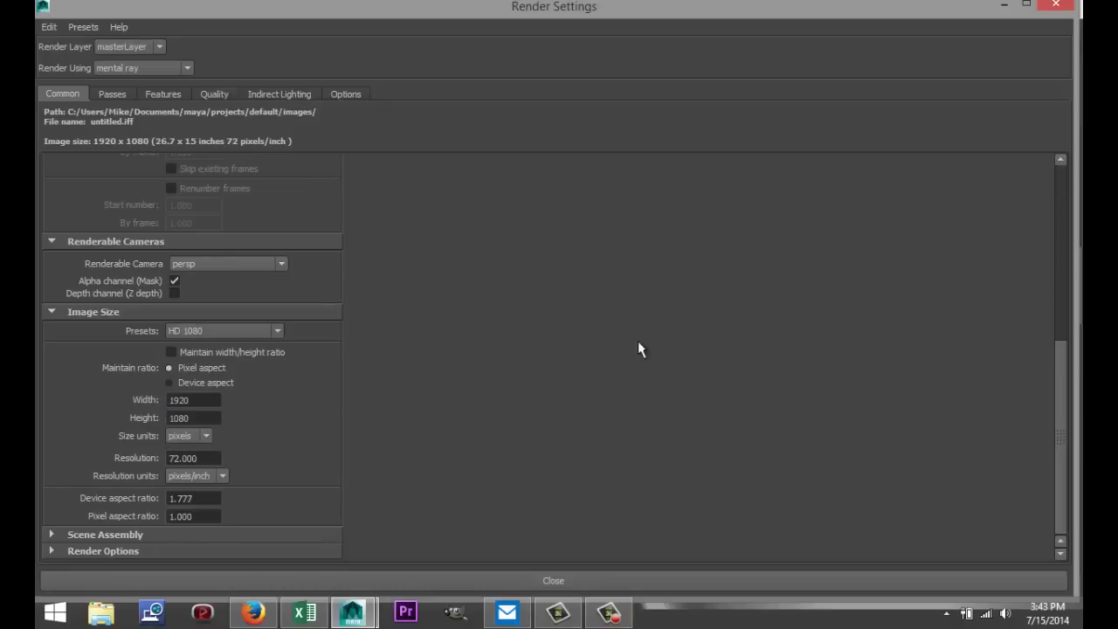
left_click(1005, 6)
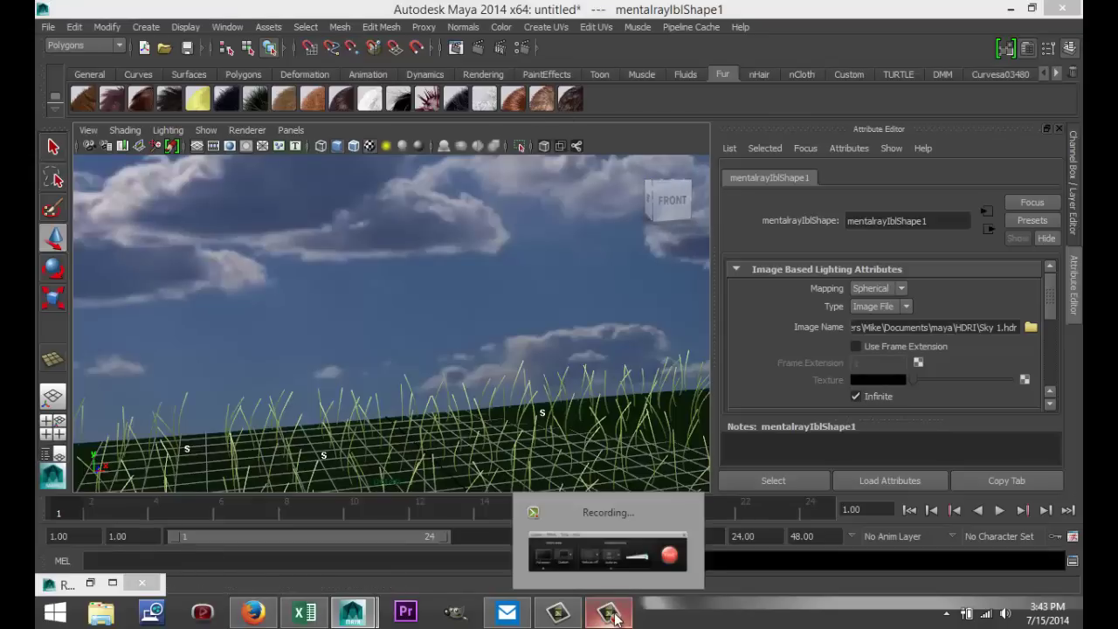
left_click(612, 614)
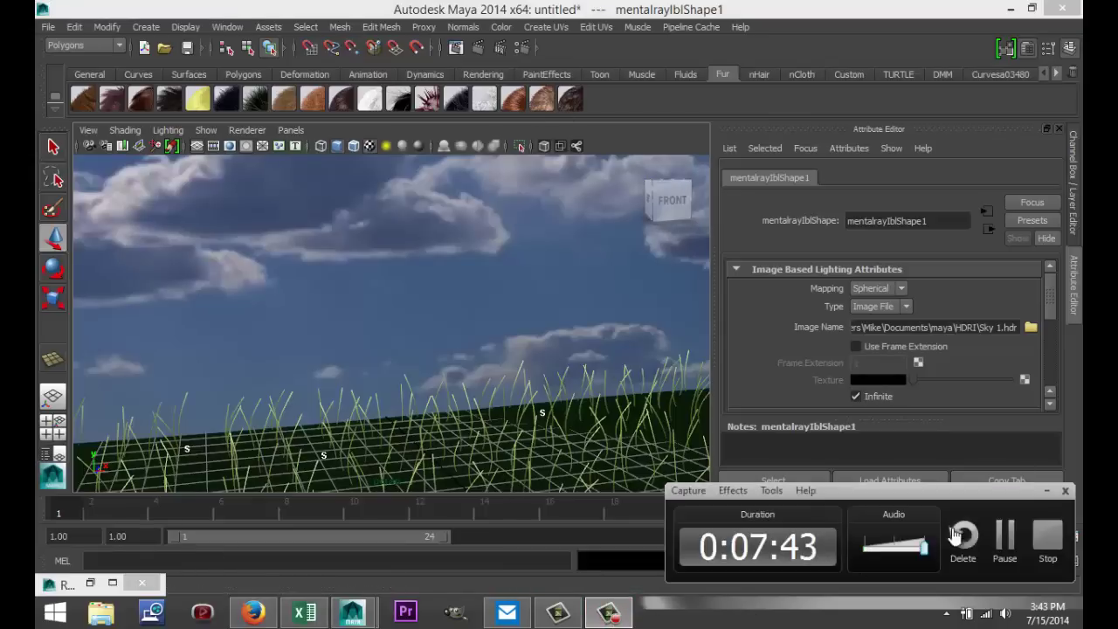
left_click(1001, 532)
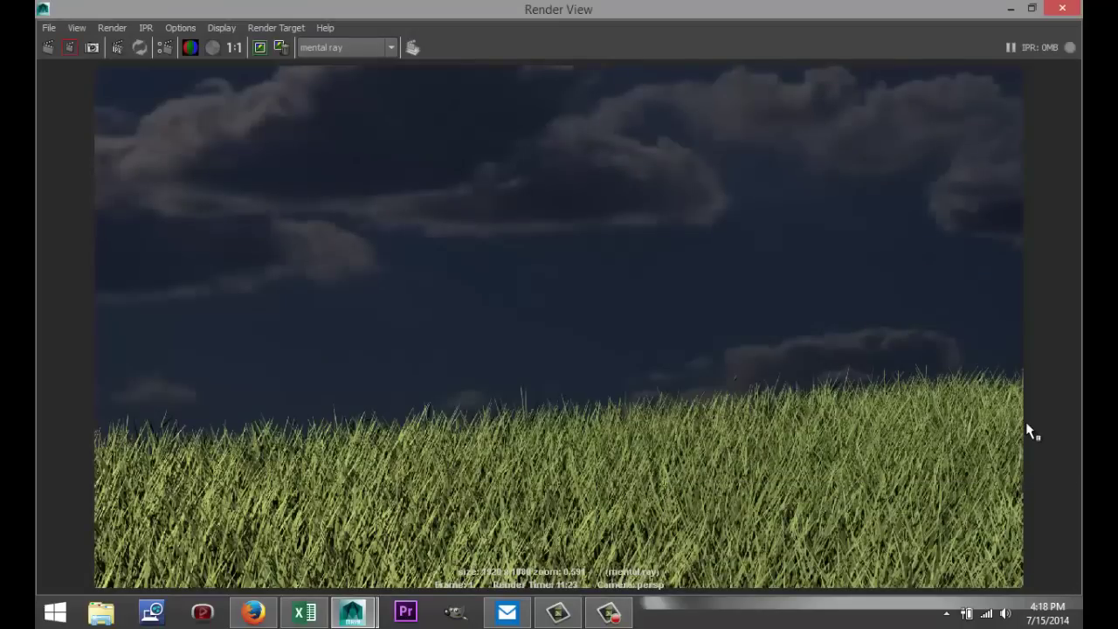